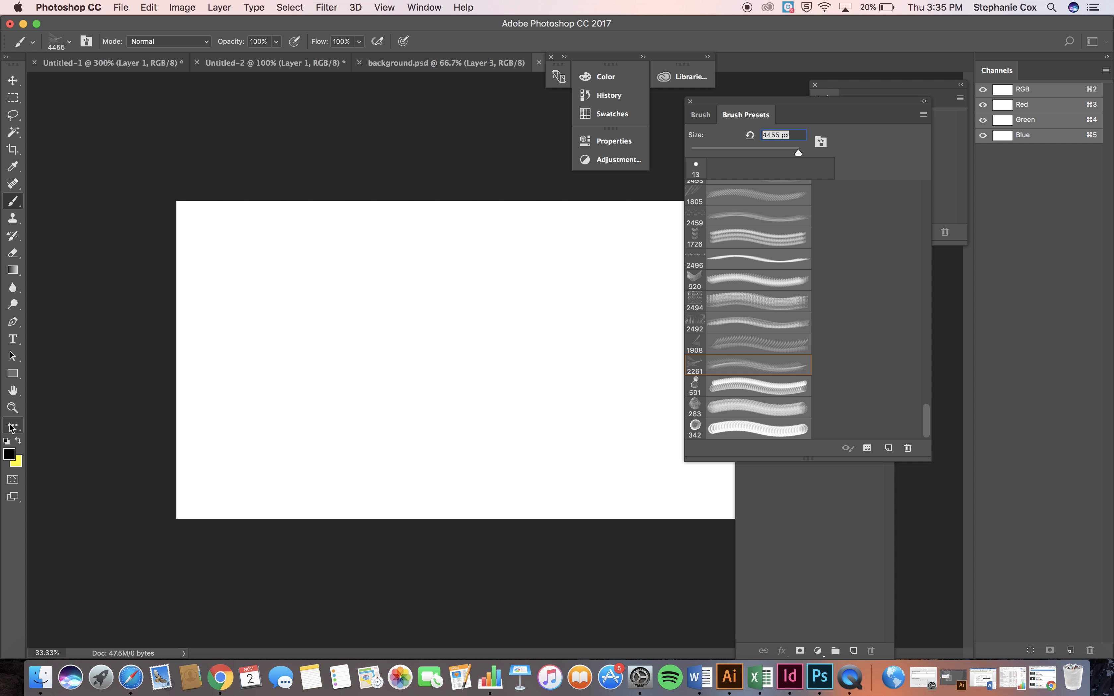
# Set the foreground color to a bright blue, #4e36ff.
pyautogui.click(9, 454)
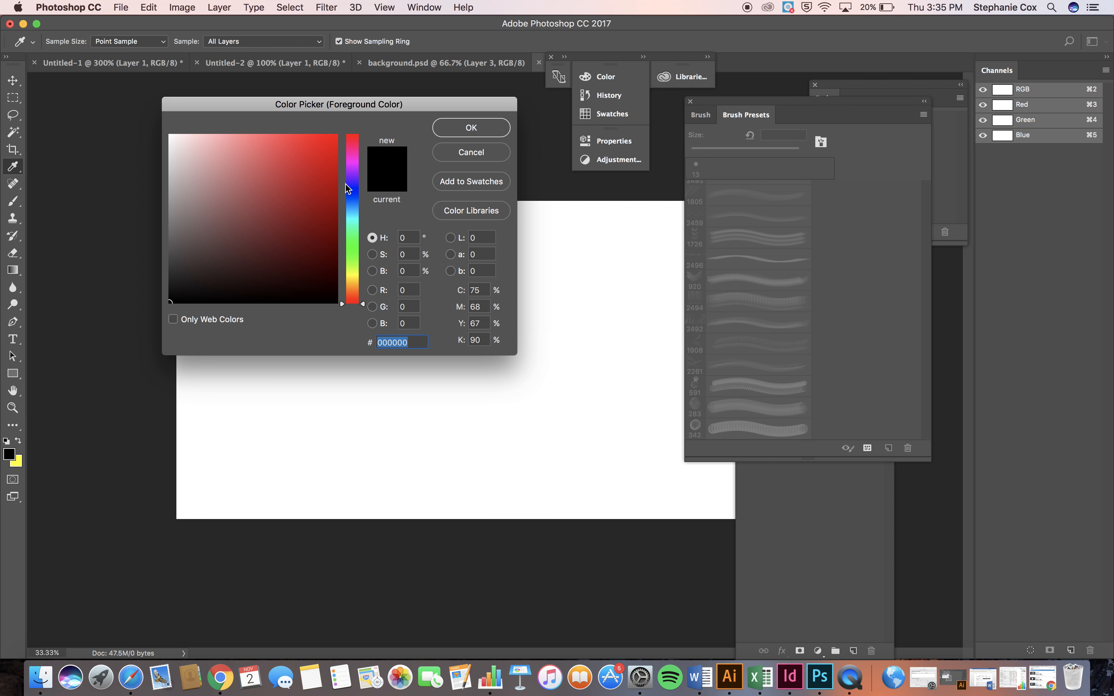
pyautogui.click(346, 188)
pyautogui.moveTo(318, 150); pyautogui.dragTo(302, 135)
pyautogui.click(471, 129)
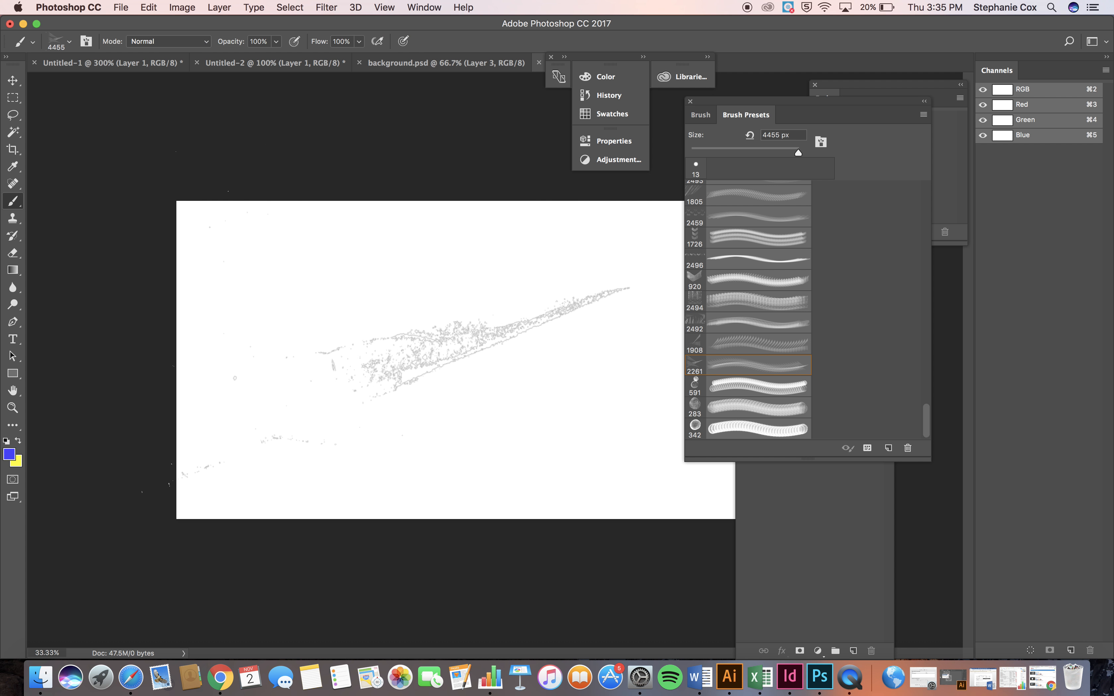
# Stamp blue watercolor shards with the 4455 px brush on the canvas's left side and the 1908 px brush on its right side.
pyautogui.click(244, 306)
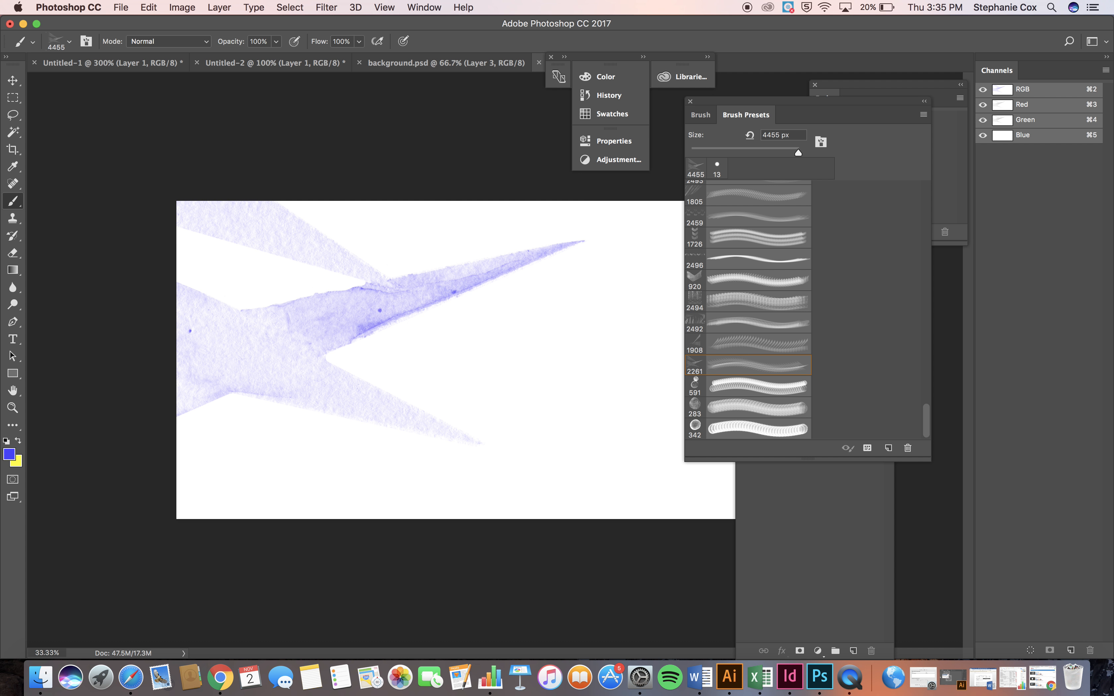
pyautogui.click(745, 348)
pyautogui.click(654, 341)
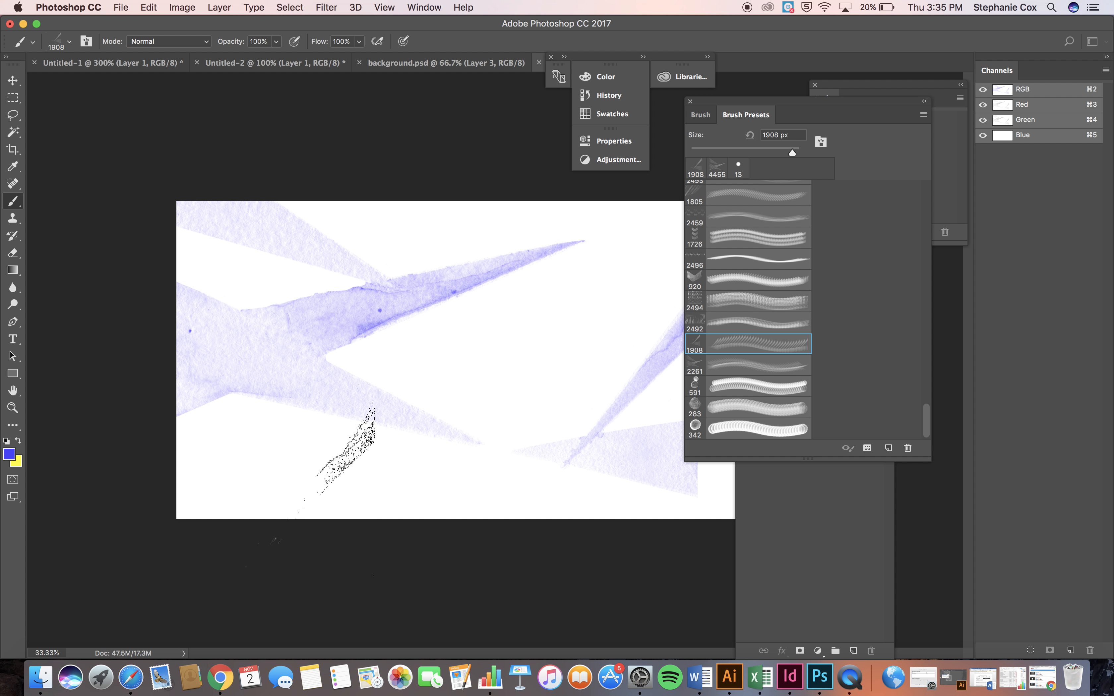
# Try the 920 px chevron brush with one stamp mid-canvas and undo the stamp.
pyautogui.click(754, 280)
pyautogui.click(495, 344)
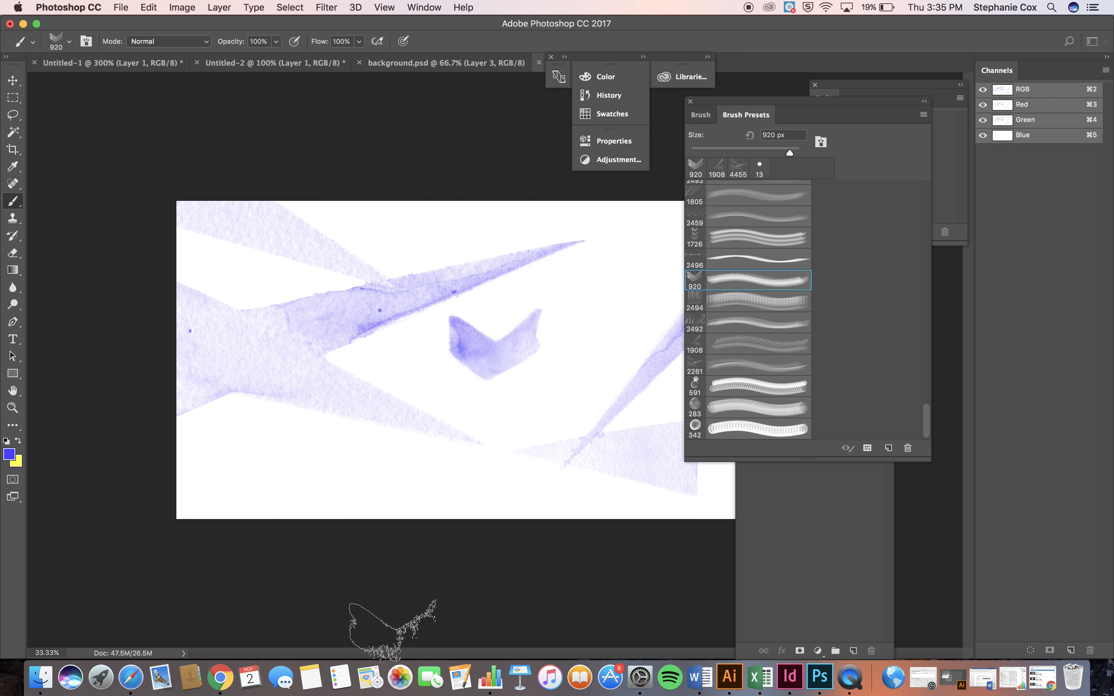
pyautogui.press('super+z')
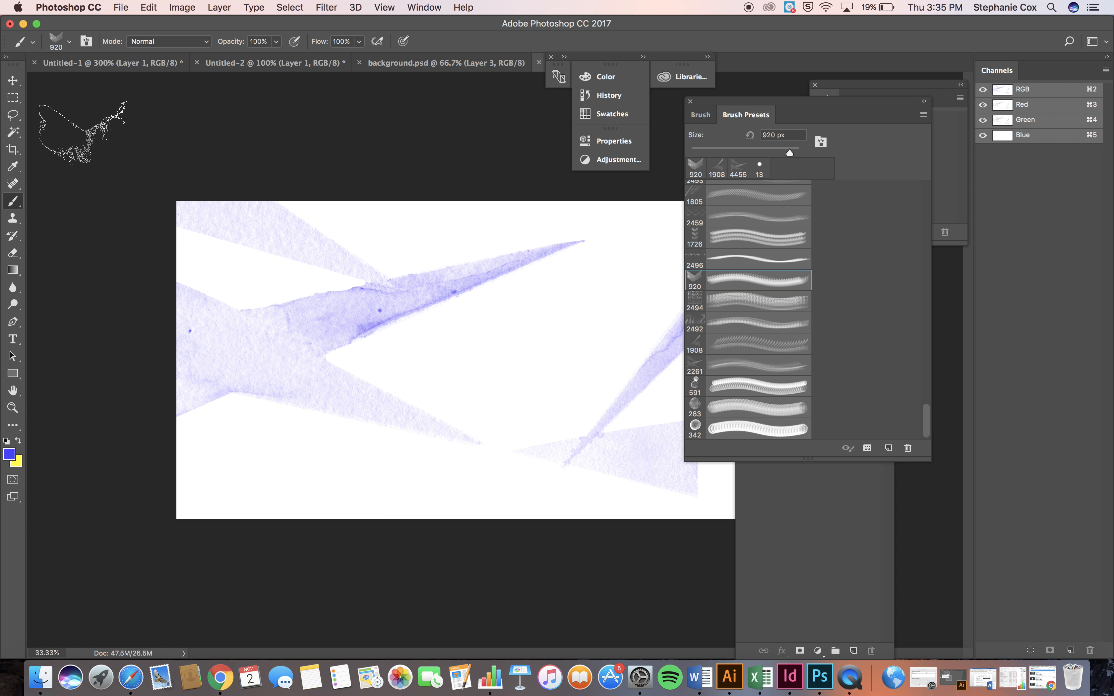
# Change the foreground color to a dark maroon, #5f0525.
pyautogui.click(9, 455)
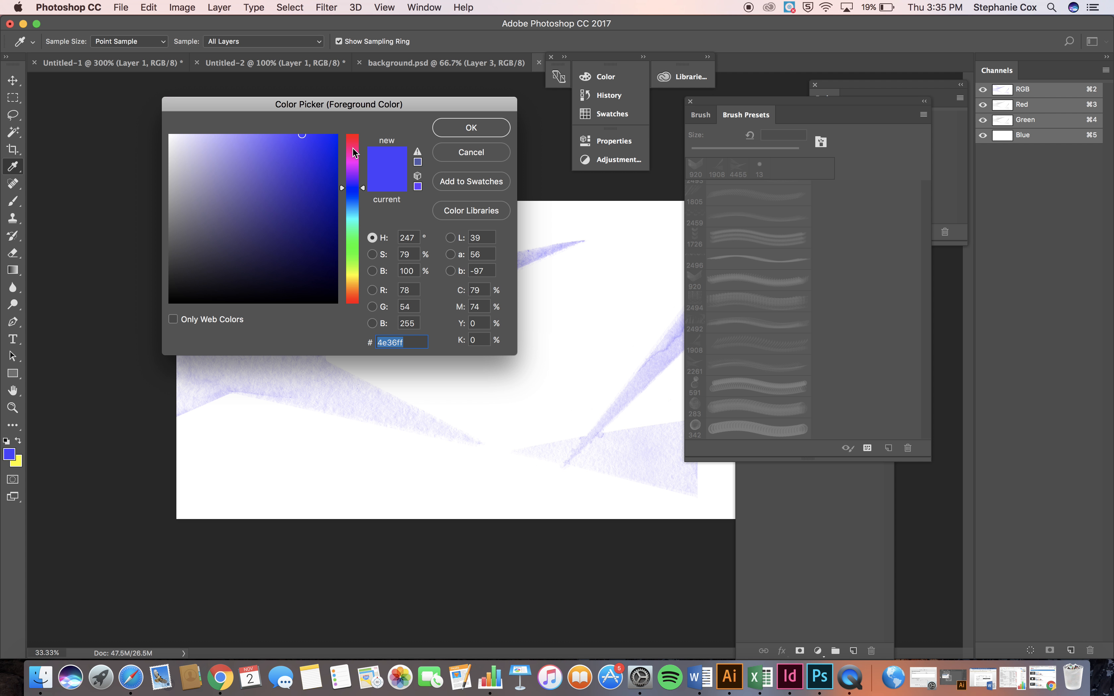
pyautogui.click(354, 154)
pyautogui.moveTo(331, 184); pyautogui.dragTo(328, 240)
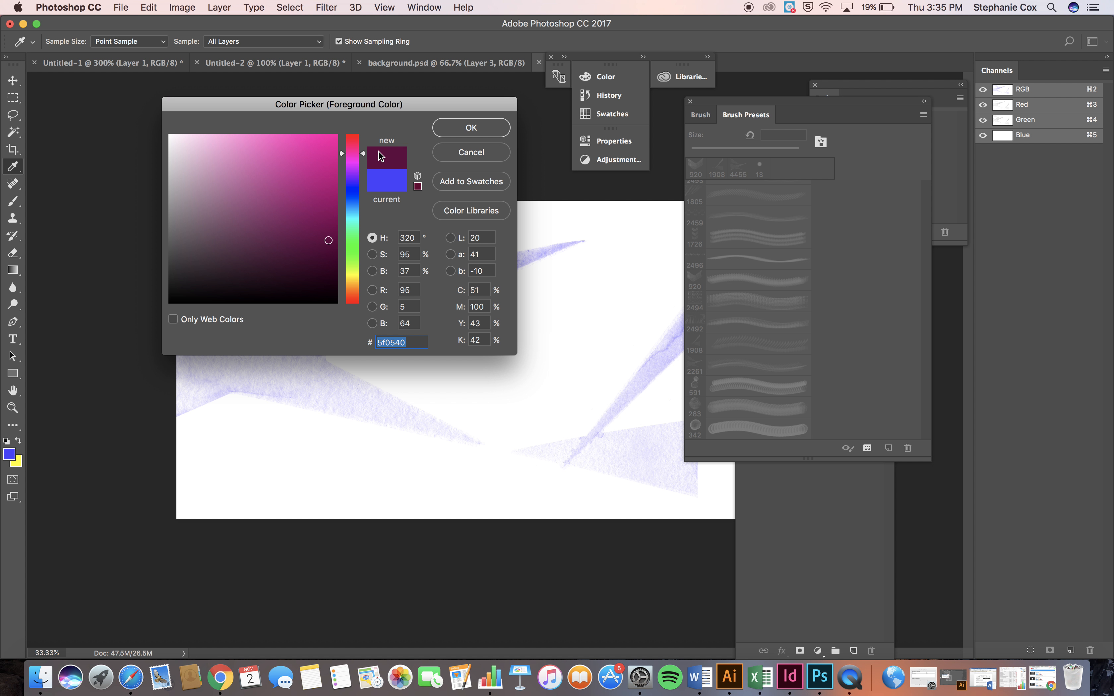
pyautogui.click(471, 127)
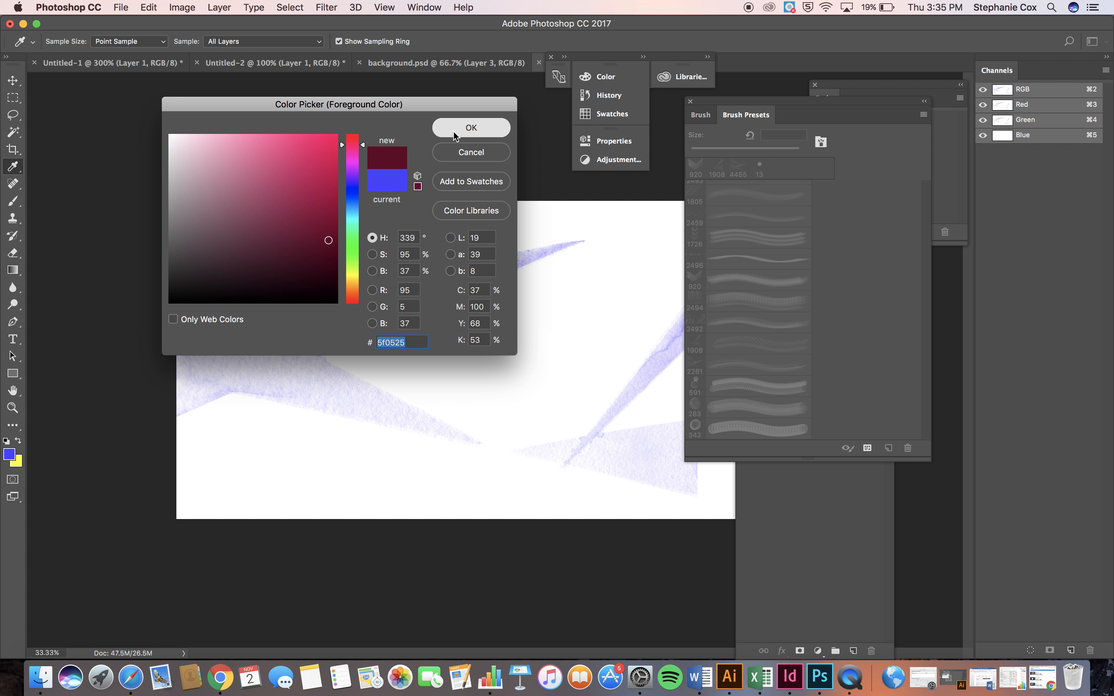
# Try the 591 px two-circle brush with one stamp in the canvas's lower left and undo the stamp.
pyautogui.click(773, 244)
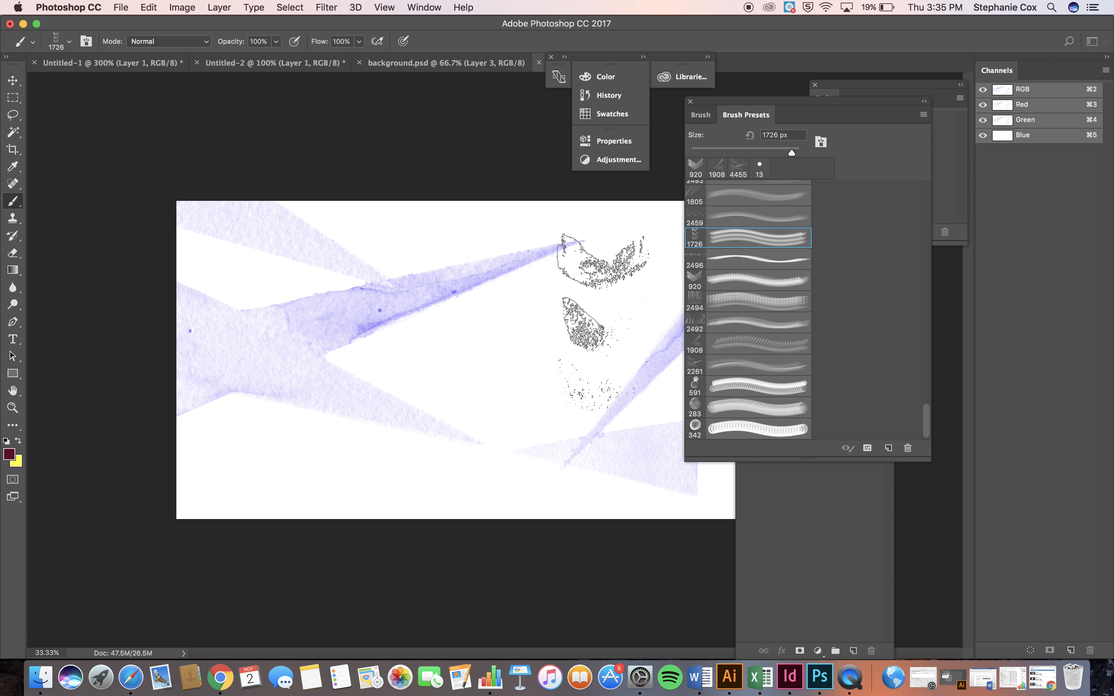
pyautogui.click(759, 388)
pyautogui.click(286, 449)
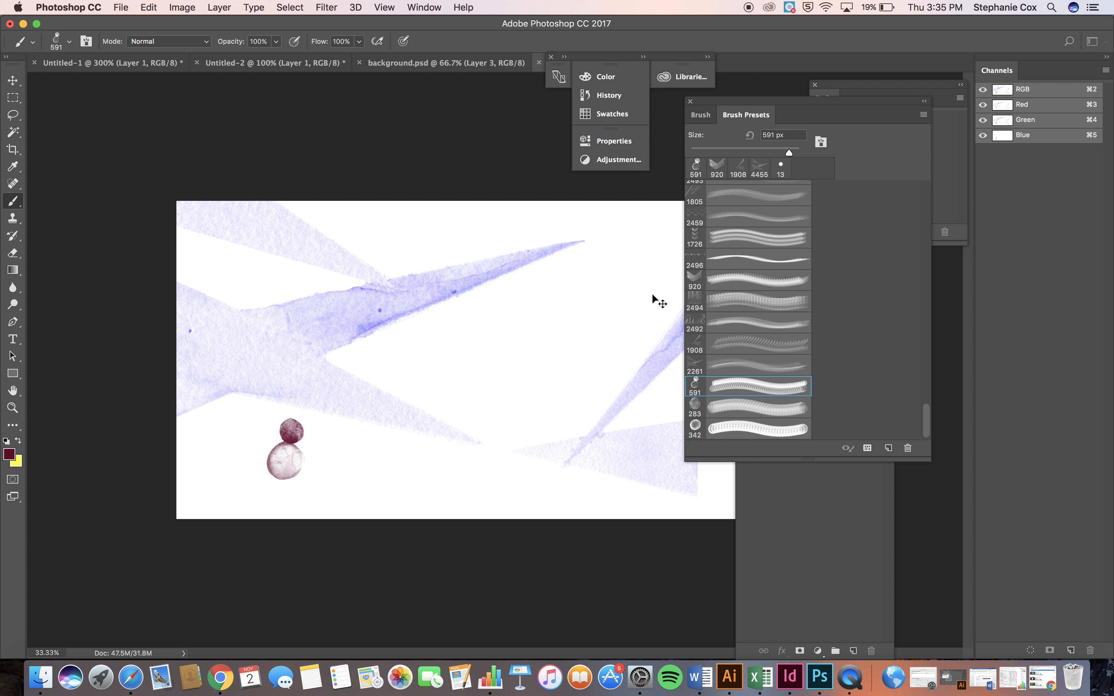
pyautogui.press('super+z')
# Enlarge the two-circle brush to 3636 px and stamp it once at 53% opacity and once at 23% opacity.
pyautogui.moveTo(783, 154); pyautogui.dragTo(797, 154)
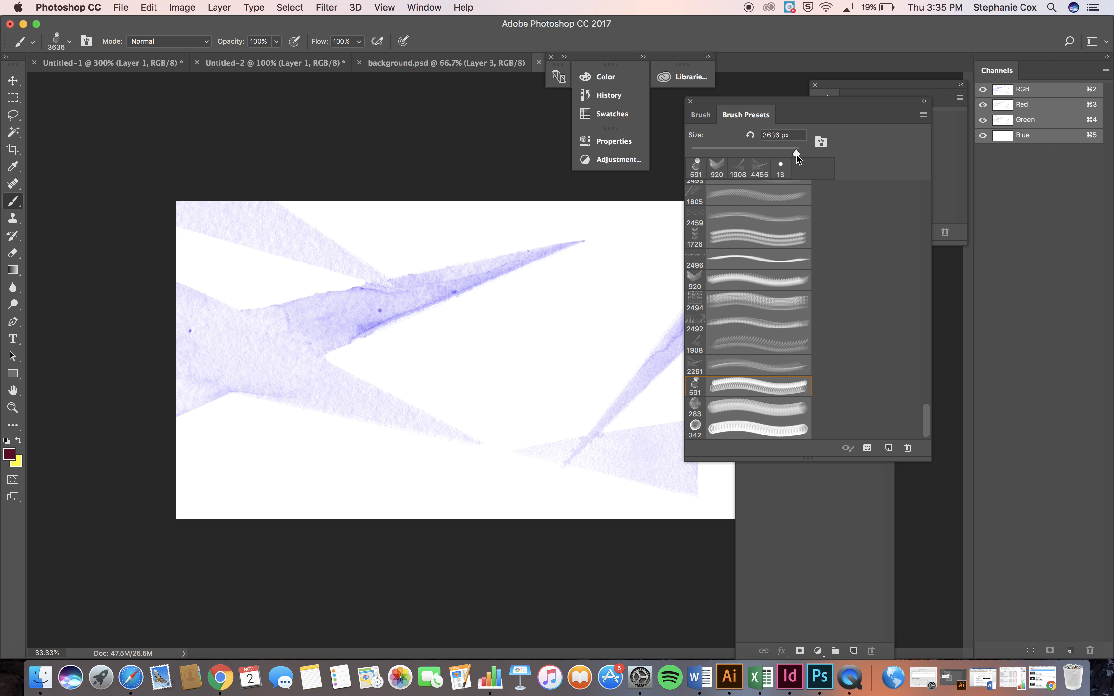
pyautogui.click(275, 41)
pyautogui.moveTo(278, 57); pyautogui.dragTo(247, 57)
pyautogui.click(347, 340)
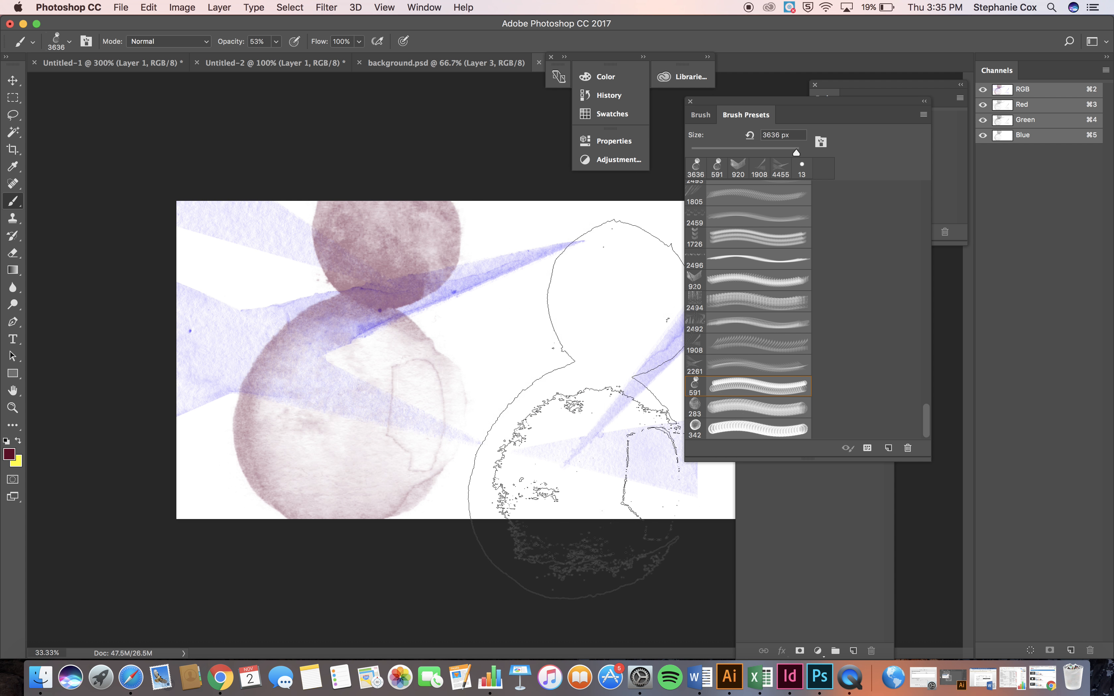
pyautogui.click(275, 42)
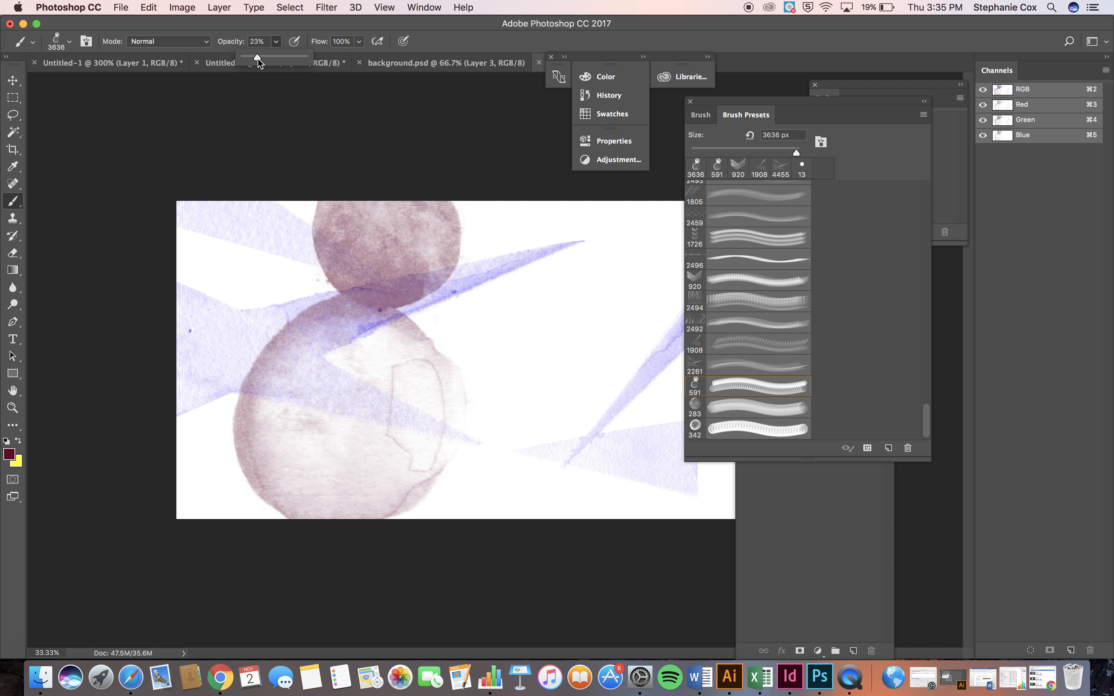
pyautogui.click(601, 298)
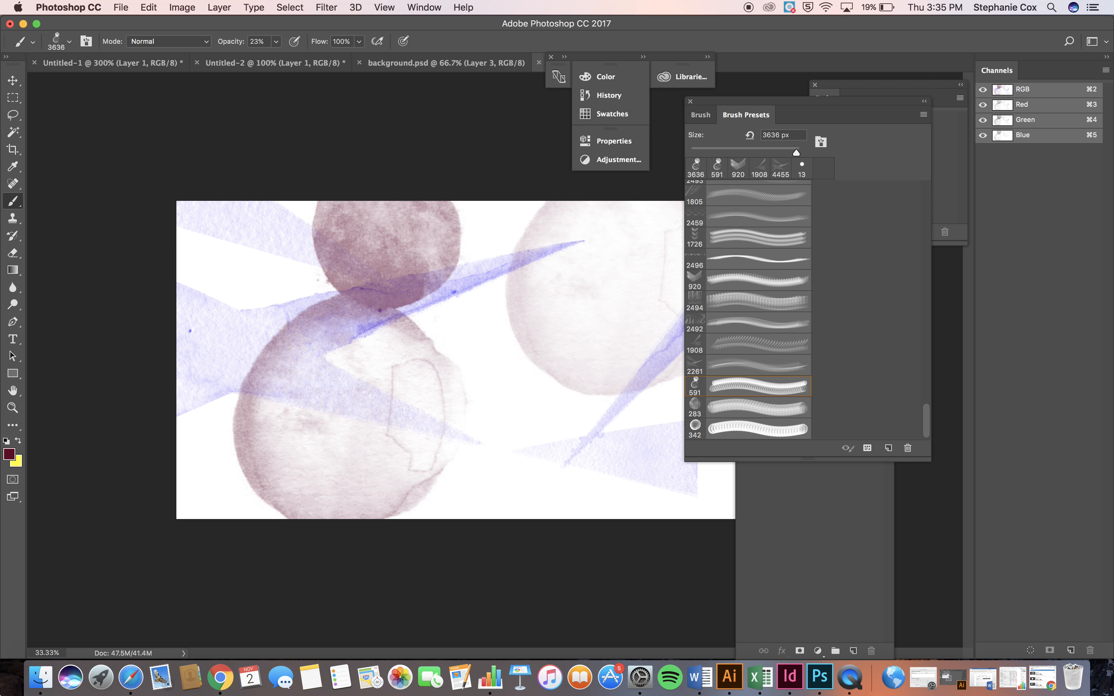
# Undo both large two-circle stamps.
pyautogui.press('super+z')
pyautogui.press('super+z')
pyautogui.press('super+z')
pyautogui.press('super+alt+z')
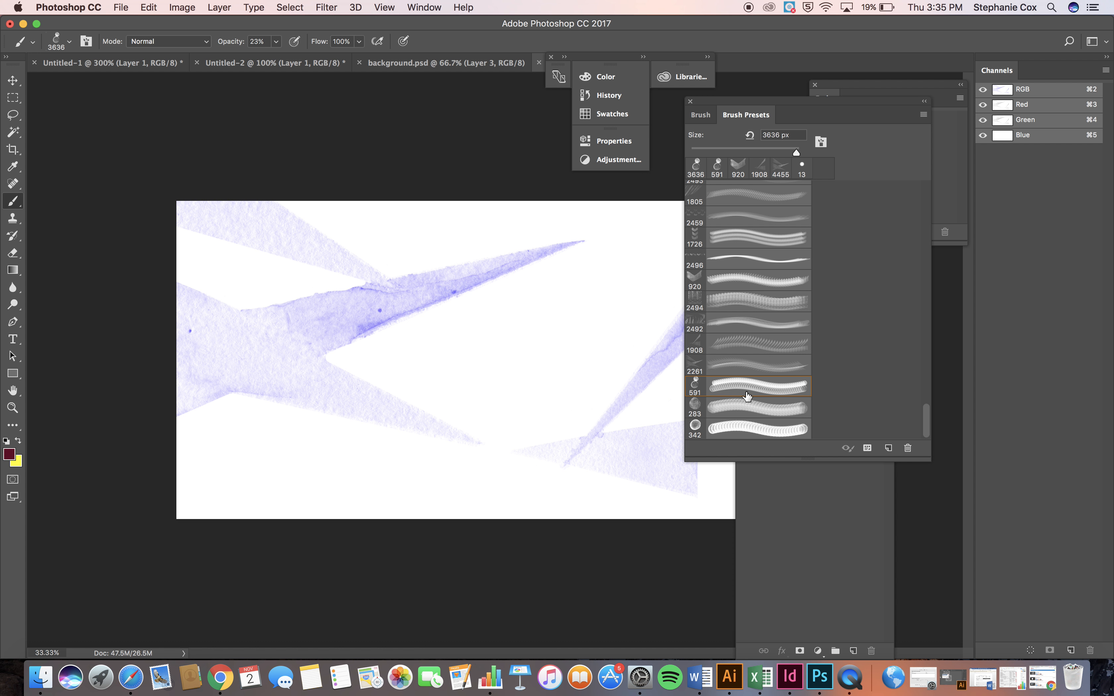
# Stamp the 2492 brush enlarged to 5000 px across the lower canvas and the 2459 px brush near the upper middle.
pyautogui.click(748, 321)
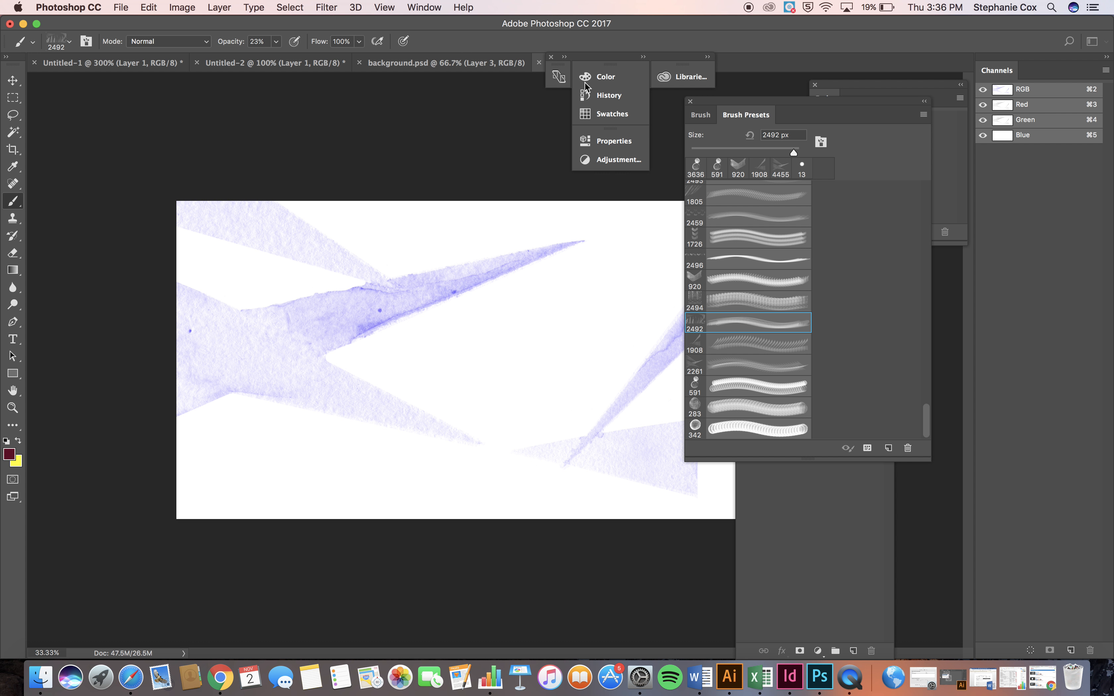
pyautogui.moveTo(792, 155); pyautogui.dragTo(799, 151)
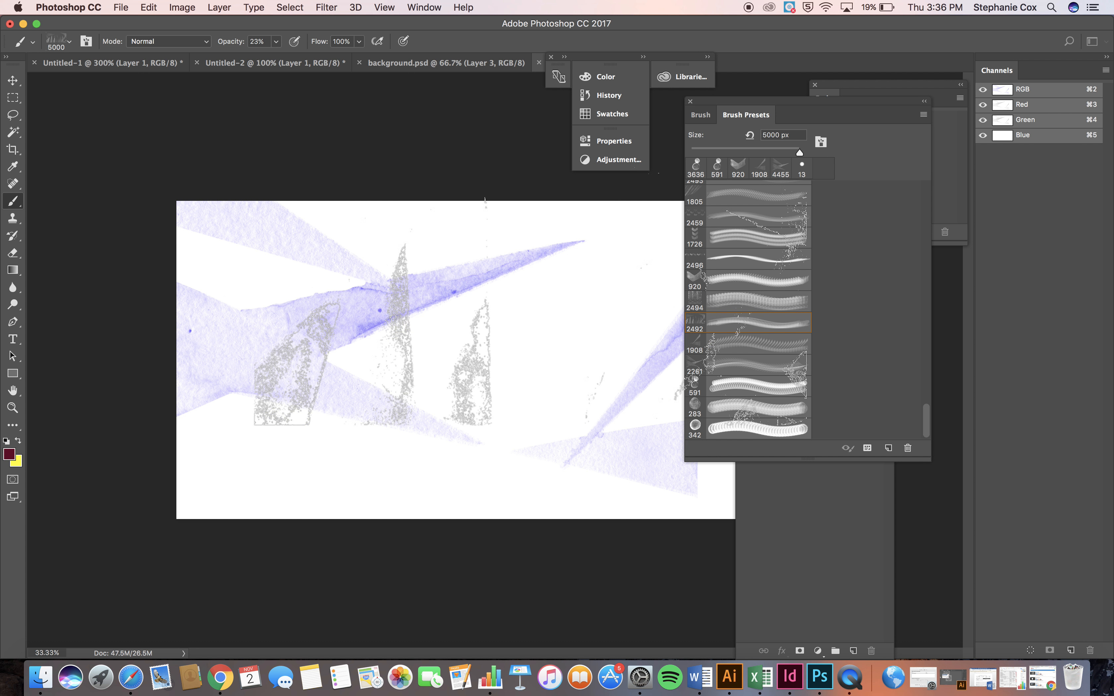
pyautogui.click(481, 390)
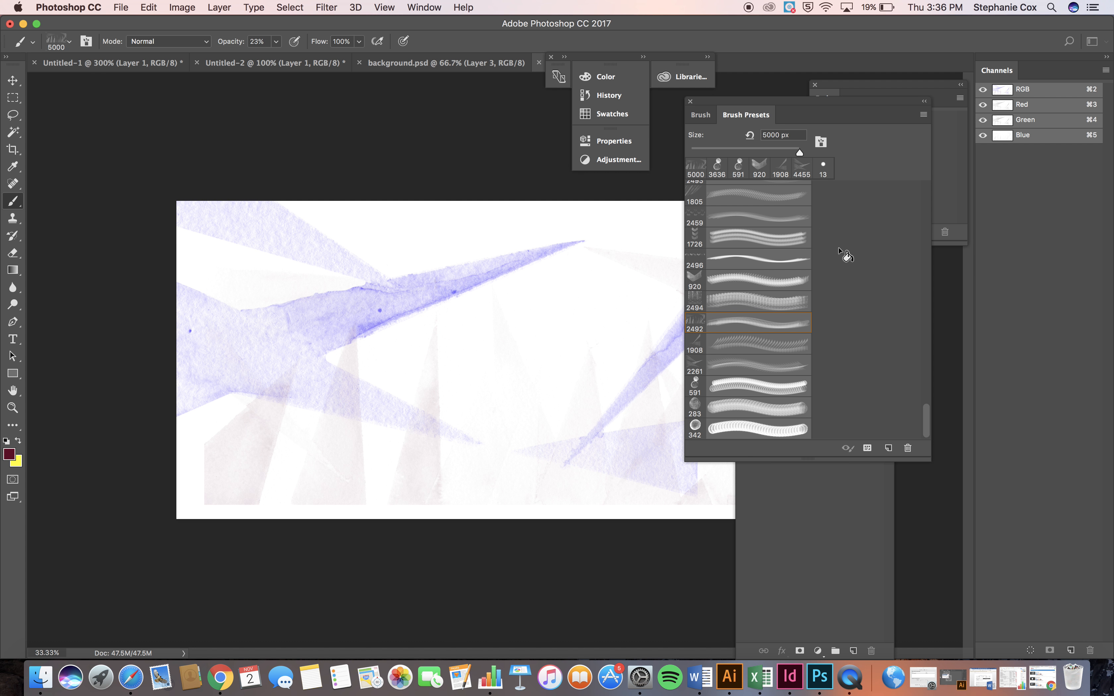
pyautogui.click(746, 220)
pyautogui.click(433, 217)
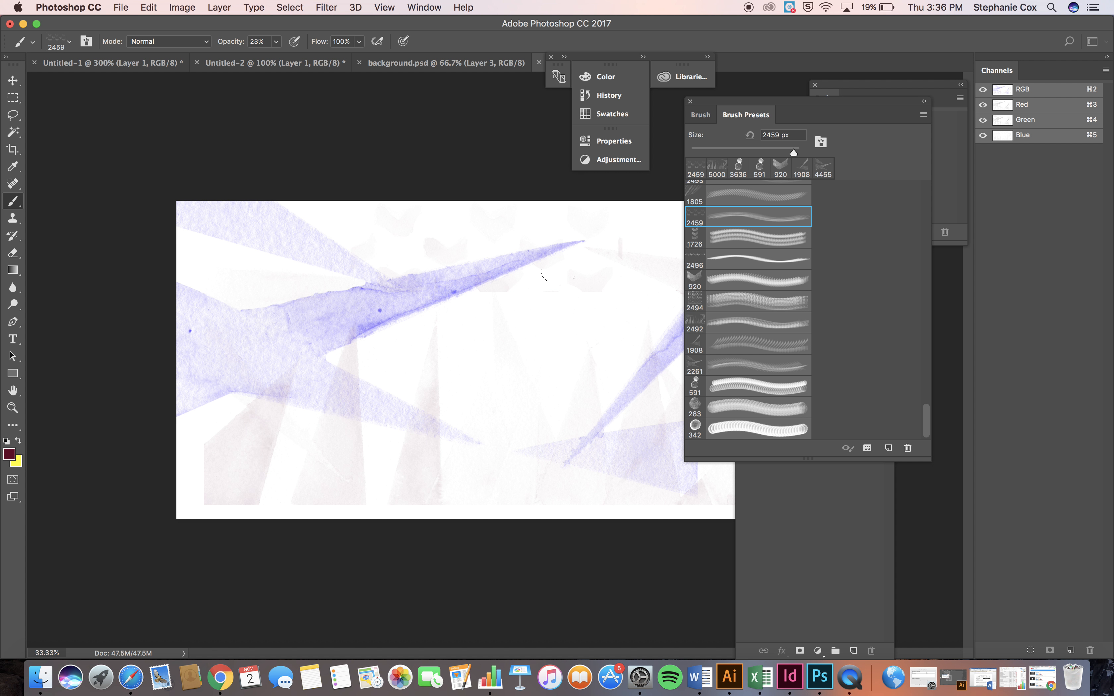
# Clear the view of the layer list, add a new empty layer and hide the Background layer.
pyautogui.click(689, 102)
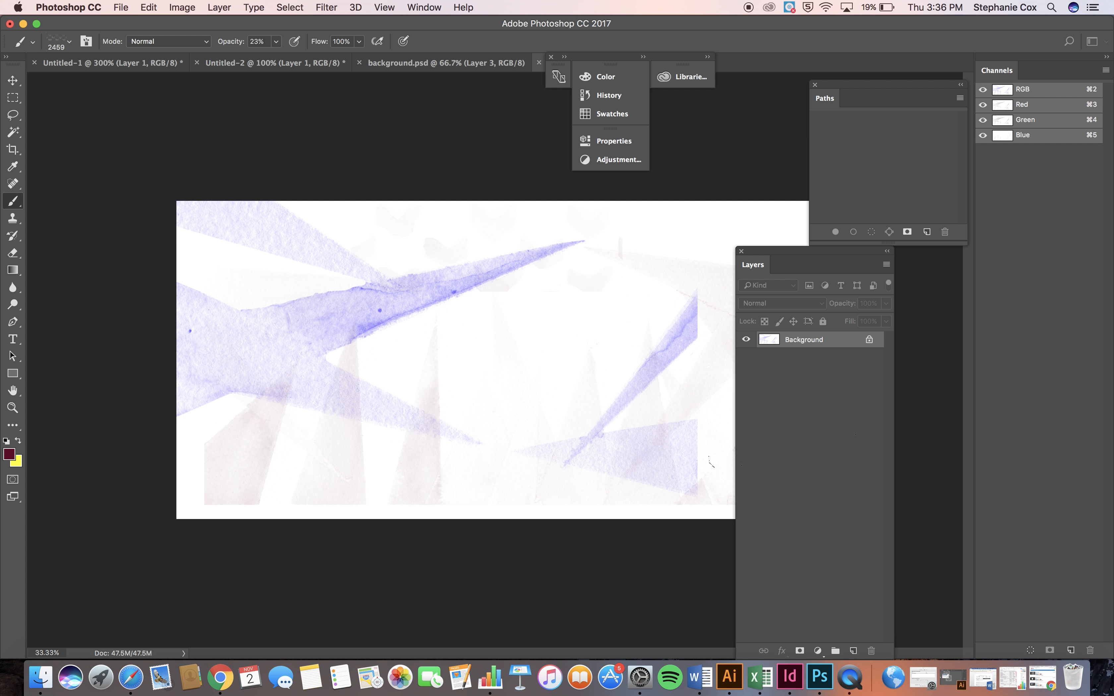
pyautogui.moveTo(783, 251); pyautogui.dragTo(849, 189)
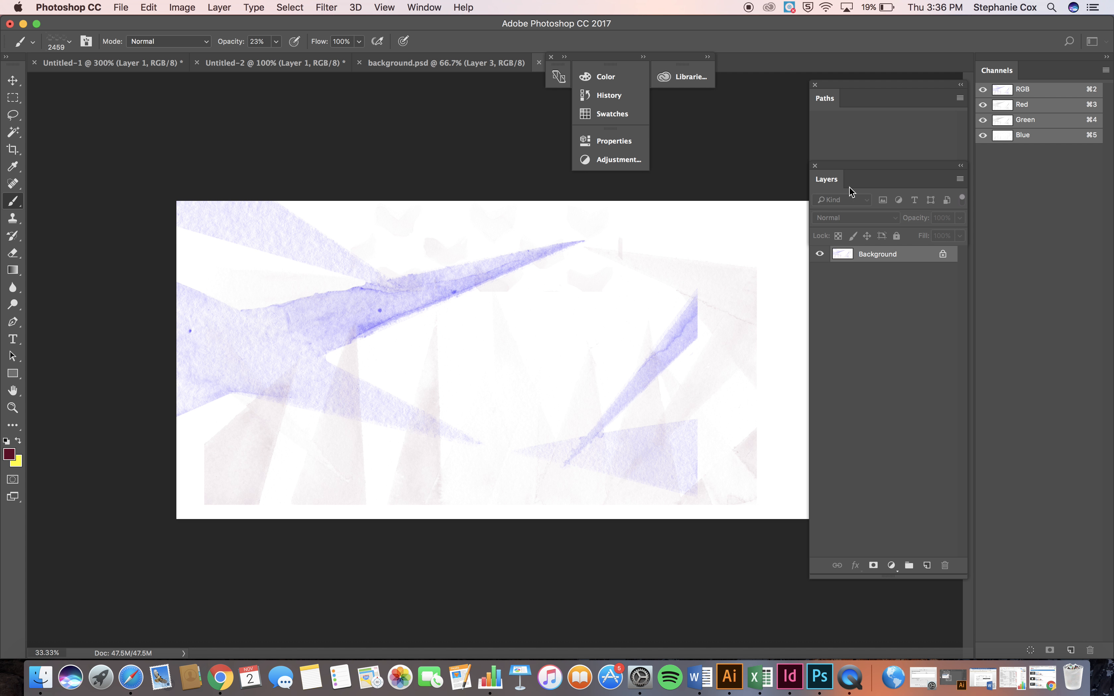
pyautogui.click(925, 566)
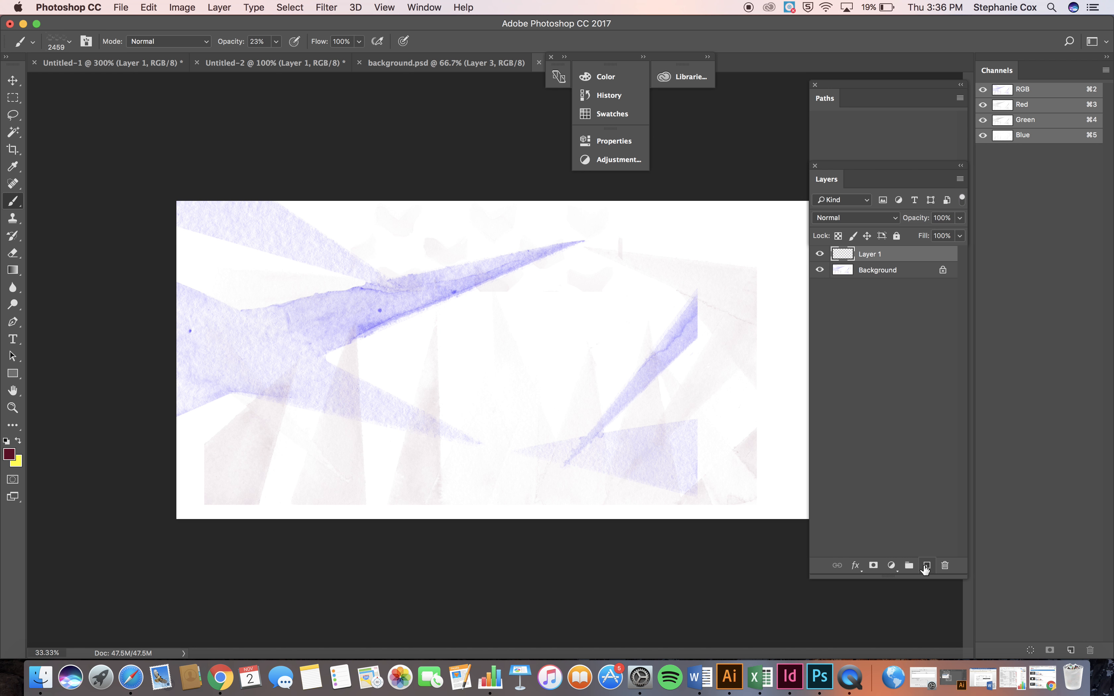
pyautogui.click(820, 271)
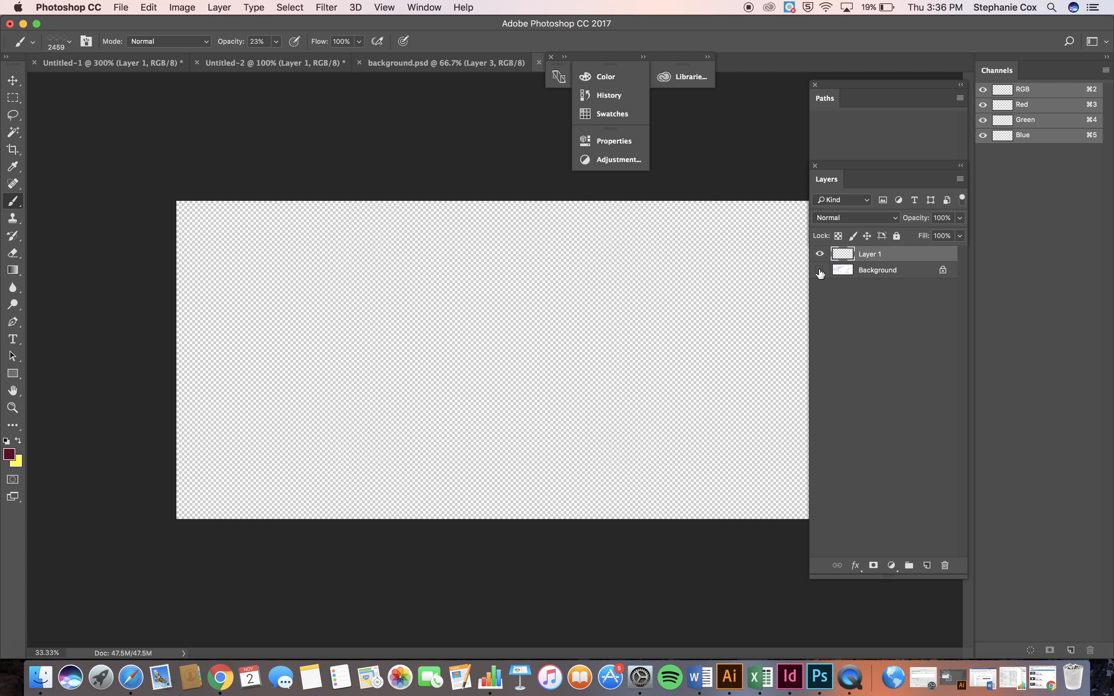
# Reopen the brush settings and move them clear of the layer list.
pyautogui.click(412, 9)
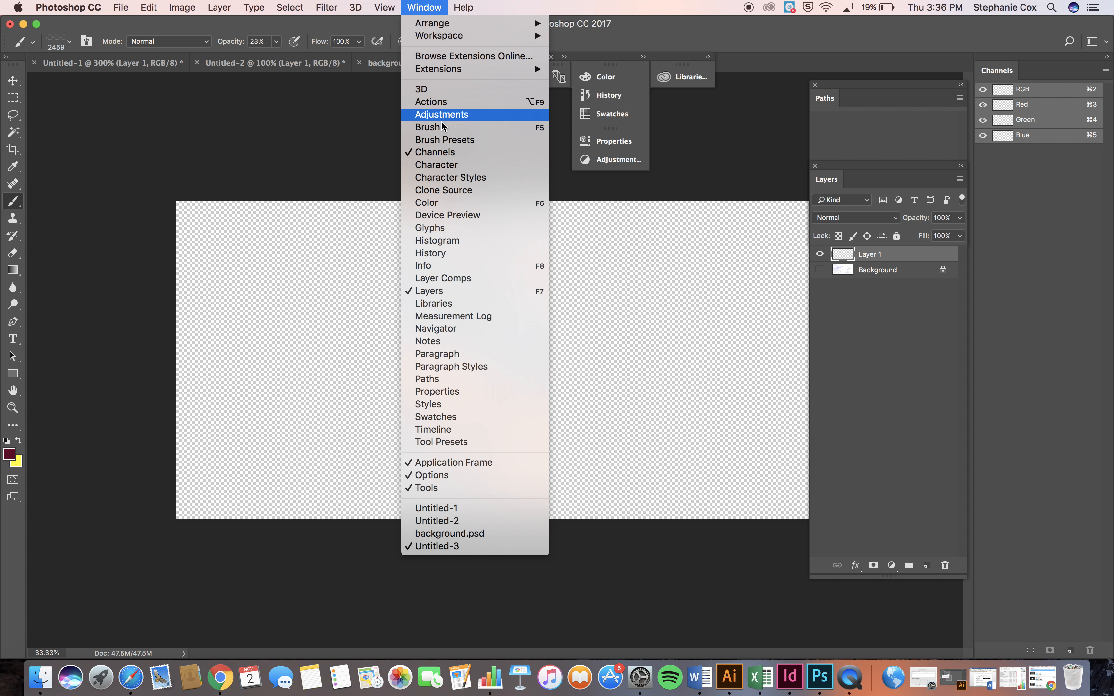
pyautogui.click(435, 127)
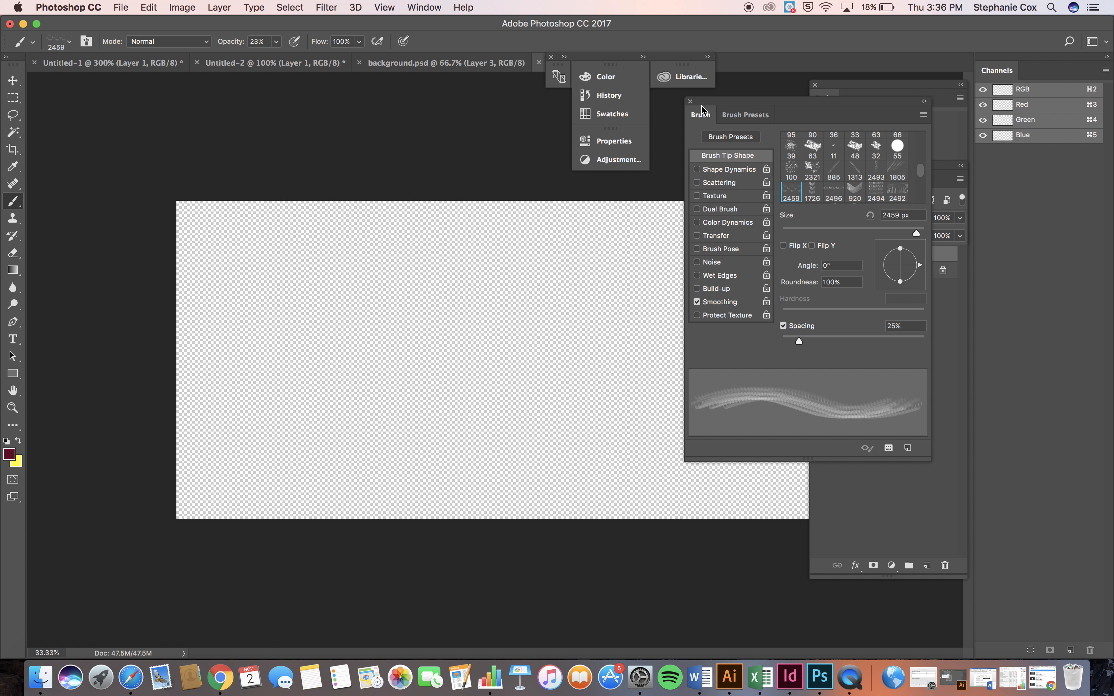
pyautogui.moveTo(757, 99); pyautogui.dragTo(488, 80)
# Choose the 885 px brush tip, try stamping with both layers hidden, and show Layer 1 again.
pyautogui.click(820, 254)
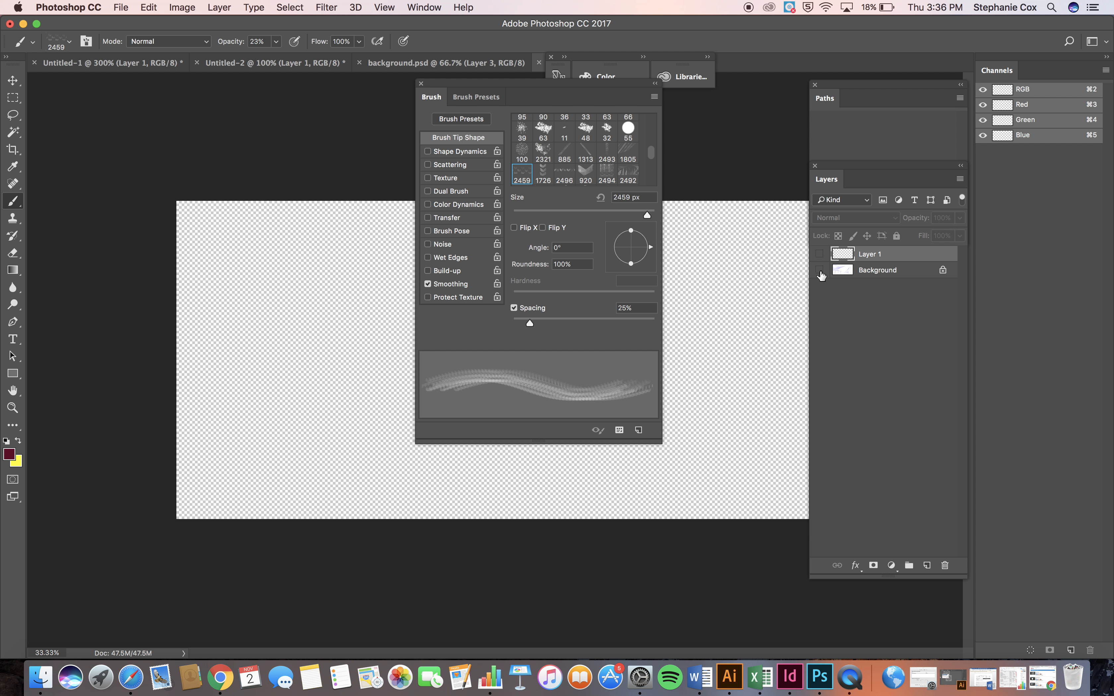
pyautogui.click(820, 270)
pyautogui.click(820, 270)
pyautogui.click(569, 150)
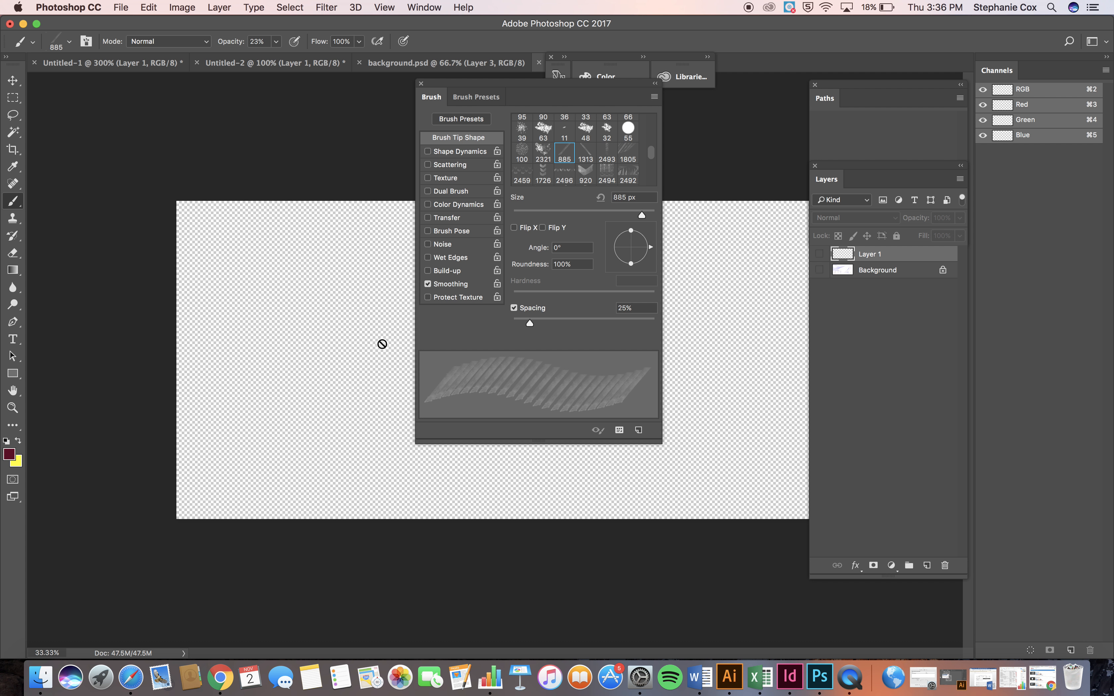
pyautogui.click(281, 345)
pyautogui.click(634, 236)
pyautogui.click(820, 253)
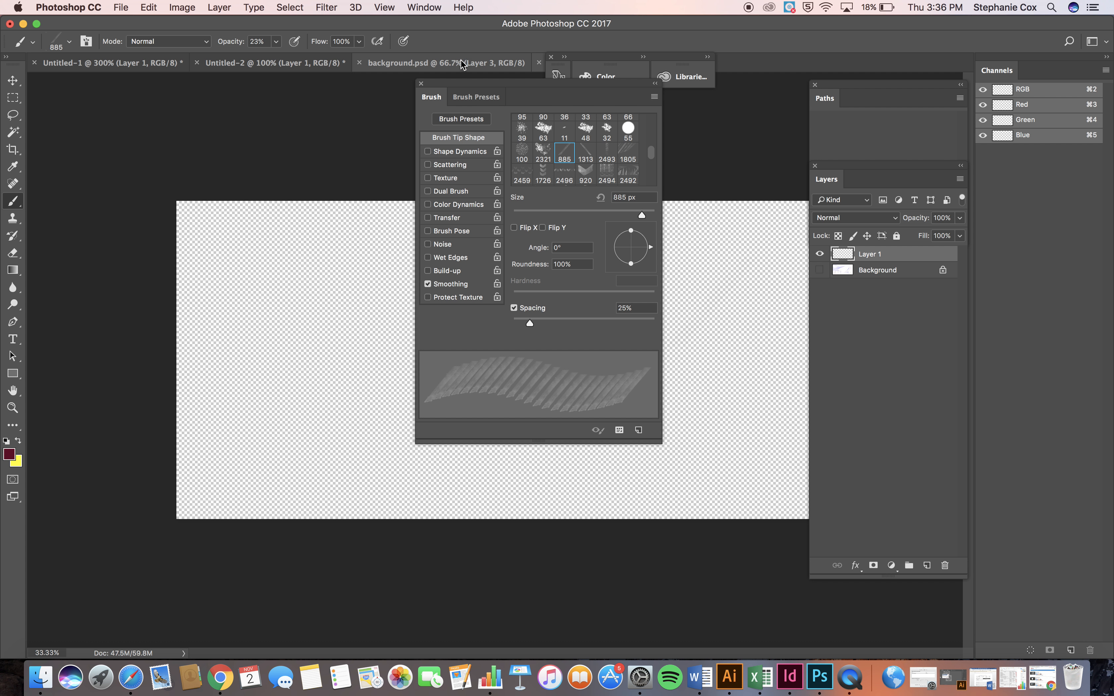
# Enlarge the 885 brush to 5000 px and stamp it at 23% opacity over the left part of Layer 1.
pyautogui.click(476, 97)
pyautogui.moveTo(569, 87)
pyautogui.mouseDown()
pyautogui.moveTo(657, 48)
pyautogui.moveTo(679, 25)
pyautogui.mouseUp()
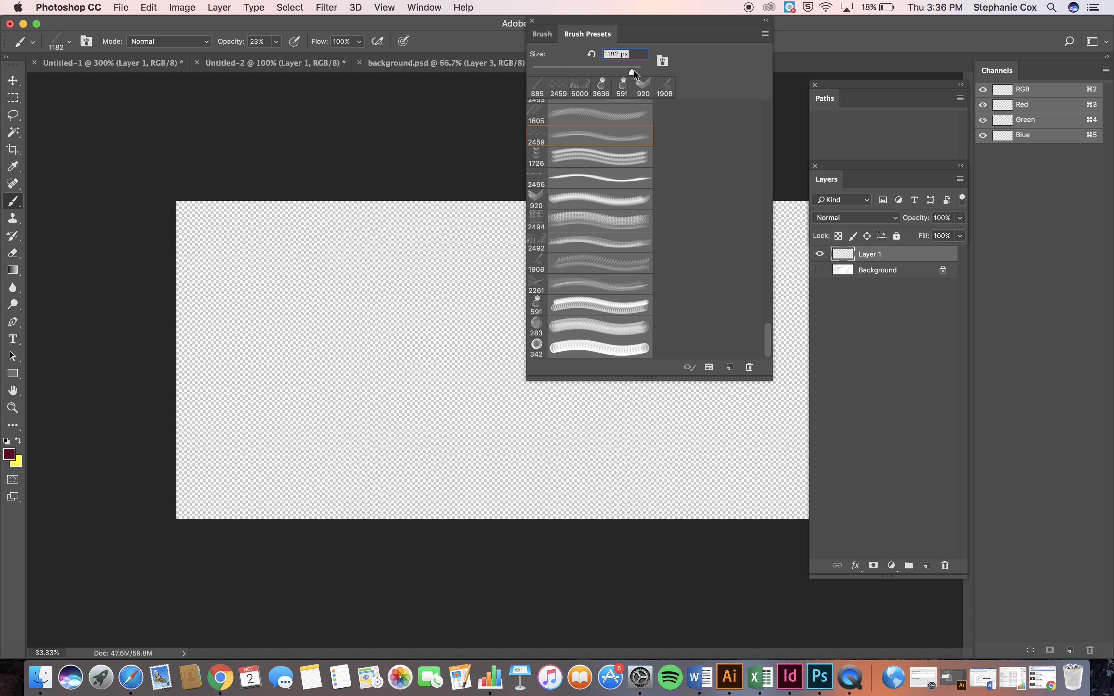
pyautogui.click(502, 234)
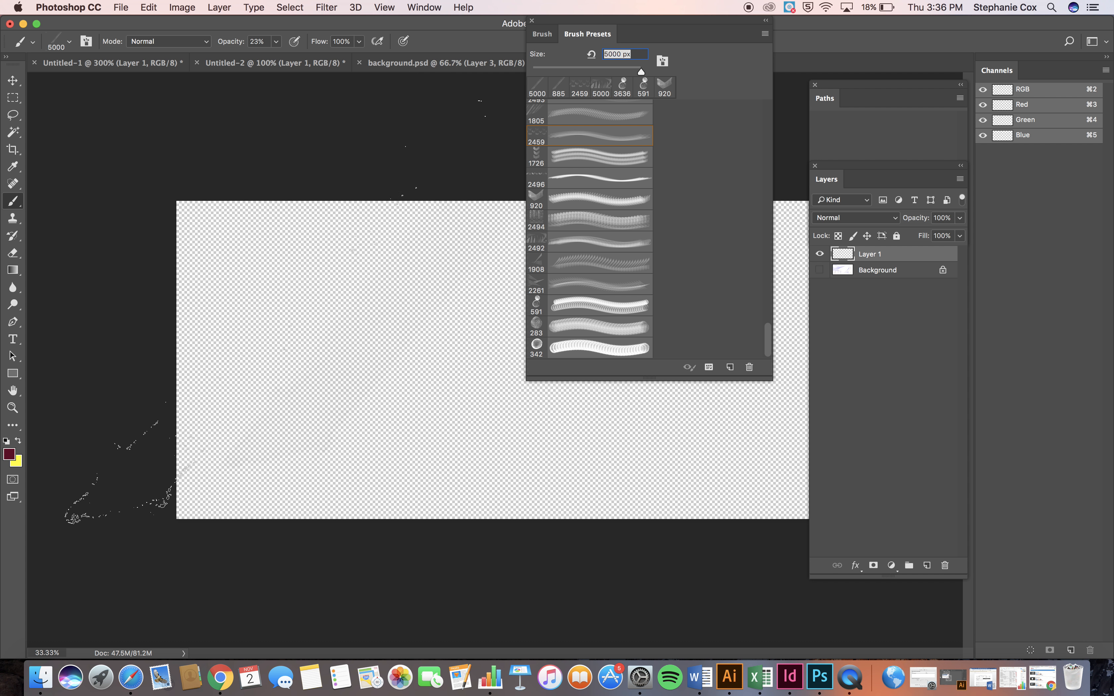
pyautogui.click(334, 330)
# Raise the brush opacity to 100% and stamp two diagonal watercolor bands on Layer 1, one on each half of the canvas.
pyautogui.click(276, 41)
pyautogui.moveTo(275, 55); pyautogui.dragTo(326, 59)
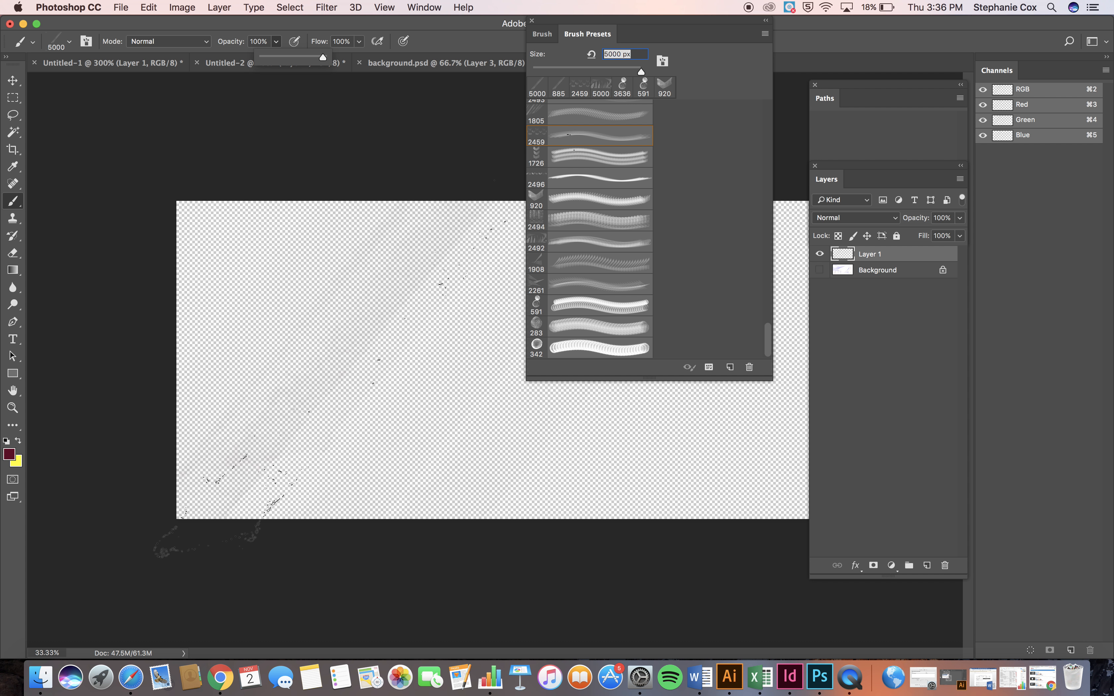
pyautogui.click(272, 503)
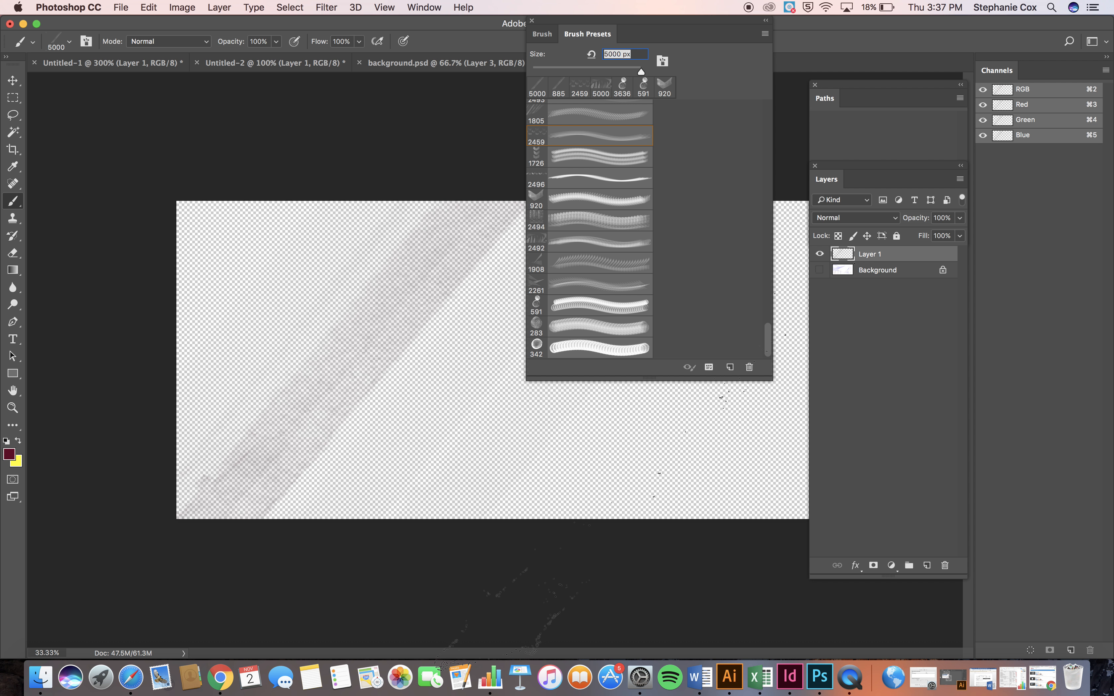
pyautogui.click(553, 621)
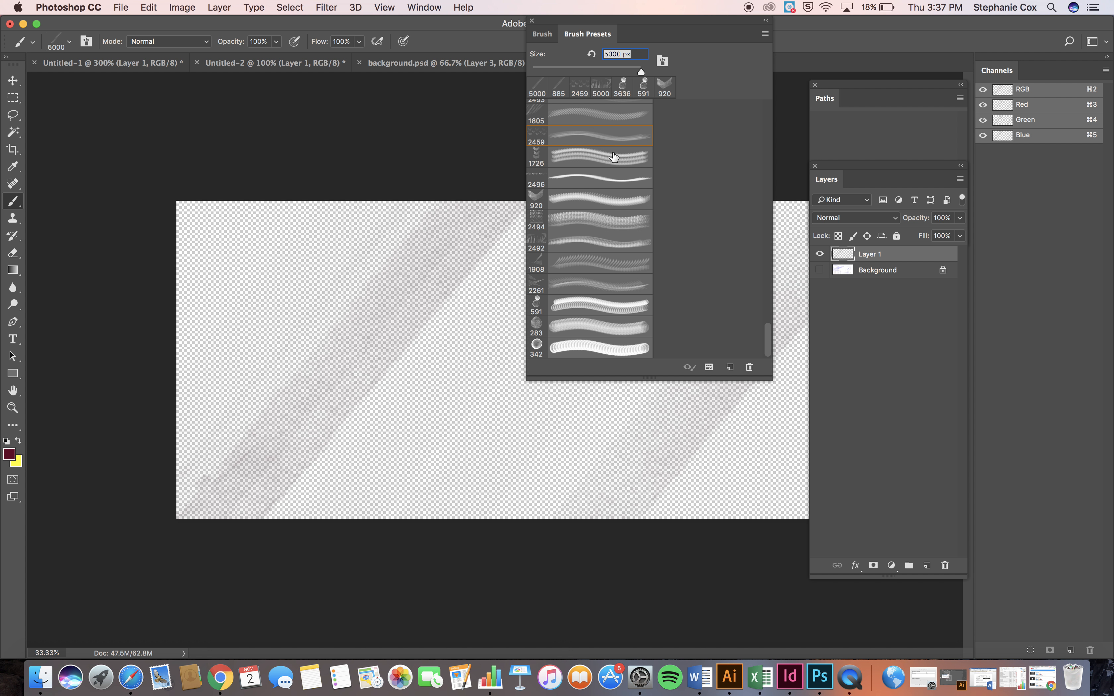
# Choose the 1805 px brush tip, change the foreground color to blue, and stamp diagonal streaks at three spots on Layer 1.
pyautogui.click(592, 113)
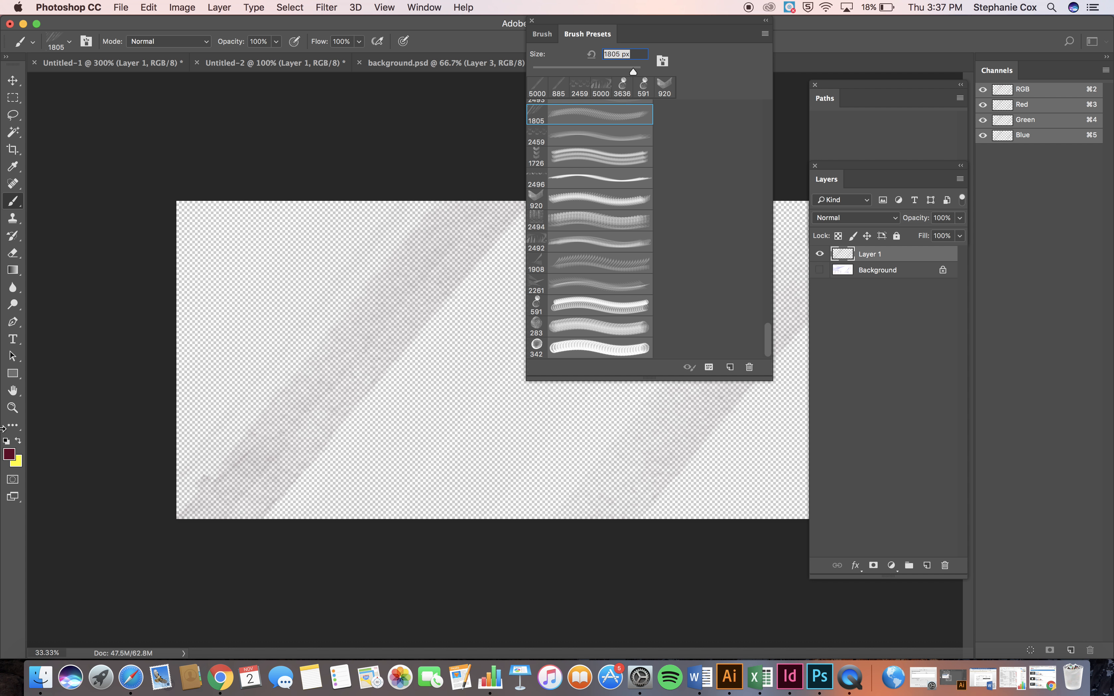
pyautogui.click(9, 455)
pyautogui.click(352, 185)
pyautogui.click(312, 163)
pyautogui.click(452, 128)
pyautogui.click(185, 308)
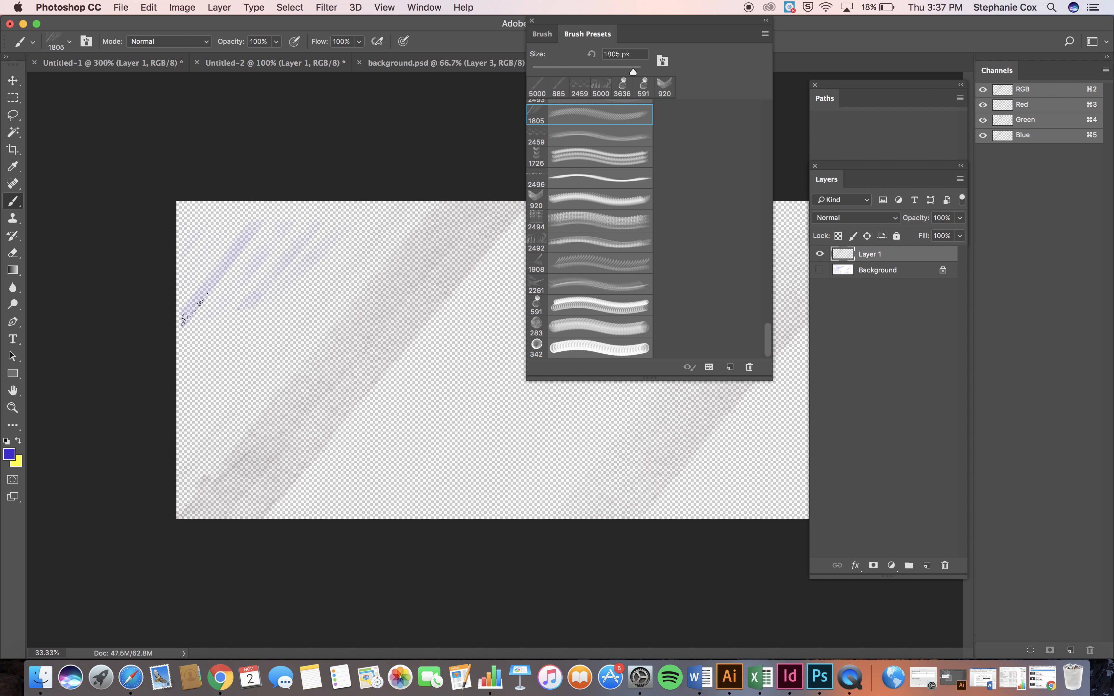
pyautogui.click(360, 443)
pyautogui.click(699, 476)
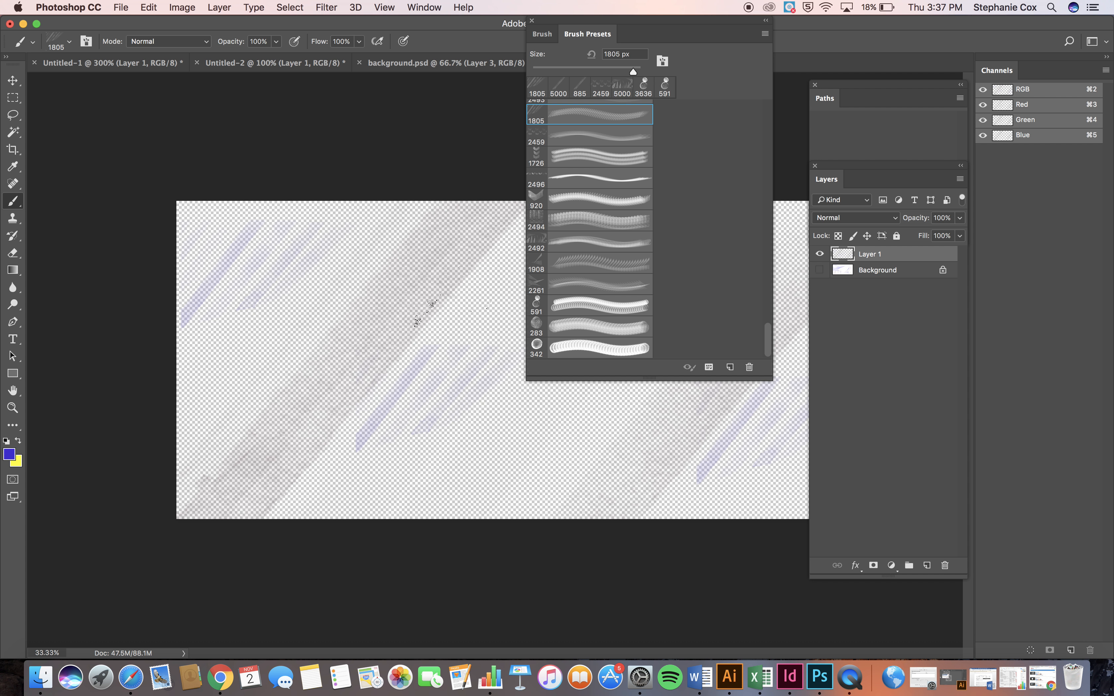
# Choose the 885 px brush tip and stamp a light blue streak near the upper left of the canvas.
pyautogui.scroll(5, 643, 251)
pyautogui.click(581, 226)
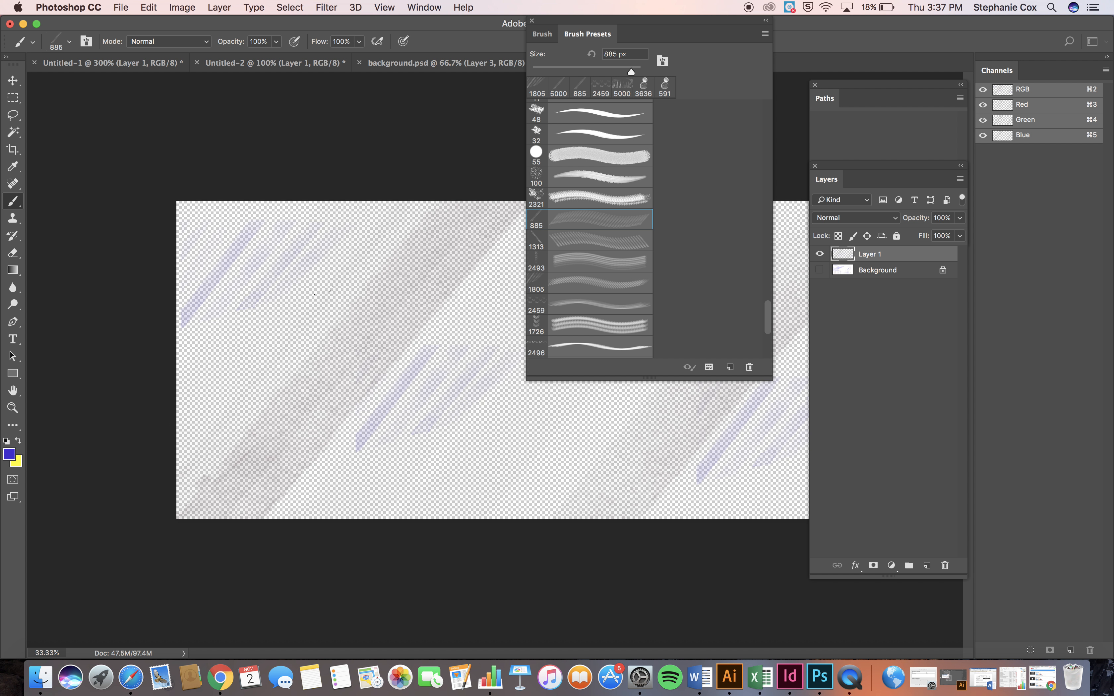
pyautogui.click(362, 297)
# Choose the 2321 px bubble brush and stamp one cluster at the canvas's left and another at its lower right.
pyautogui.click(590, 202)
pyautogui.click(295, 350)
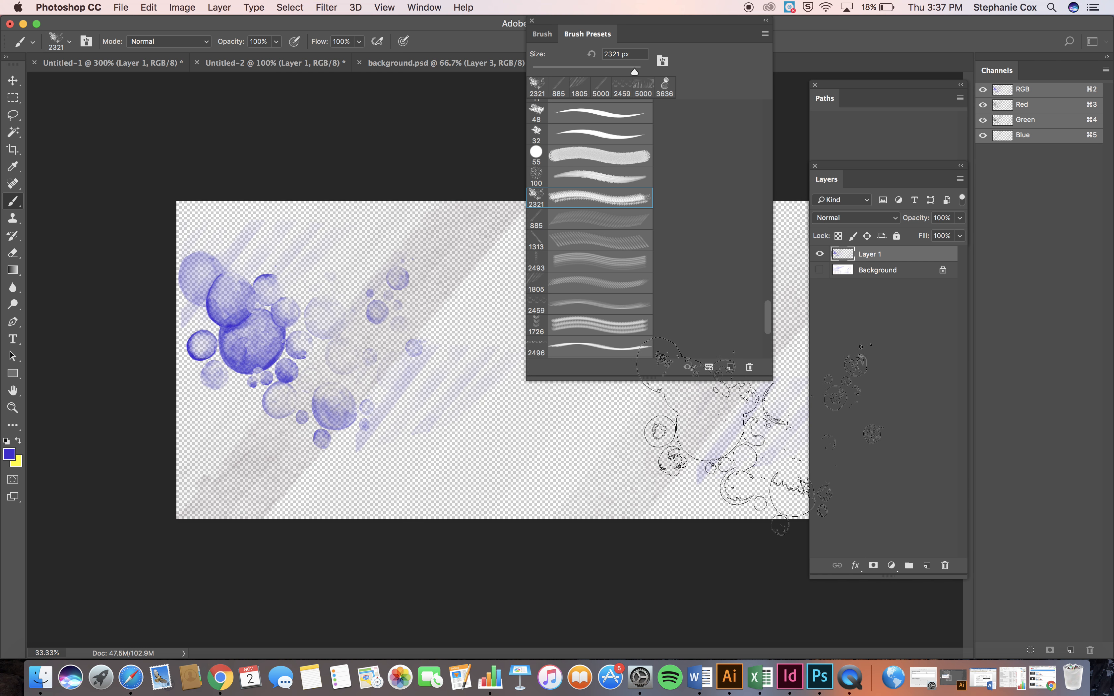
pyautogui.click(721, 484)
# Stamp two blue chevron rows with the 2496 px brush, one at the upper right and one at the lower left, and close the brush presets.
pyautogui.scroll(-1, 623, 291)
pyautogui.scroll(-3, 623, 290)
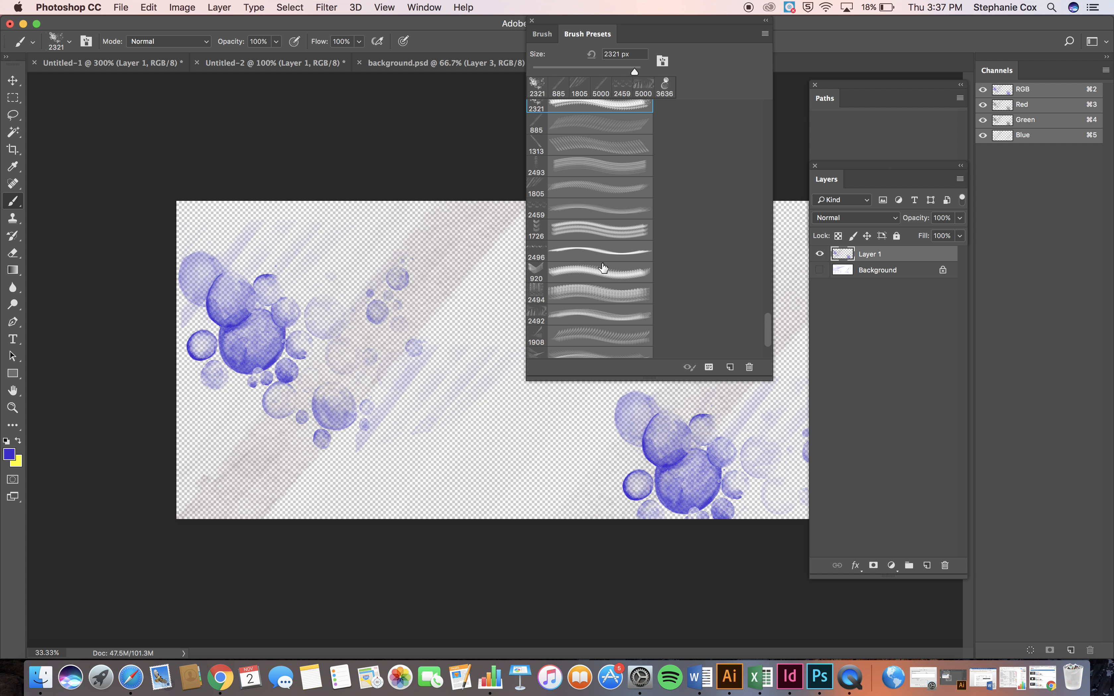
pyautogui.click(610, 251)
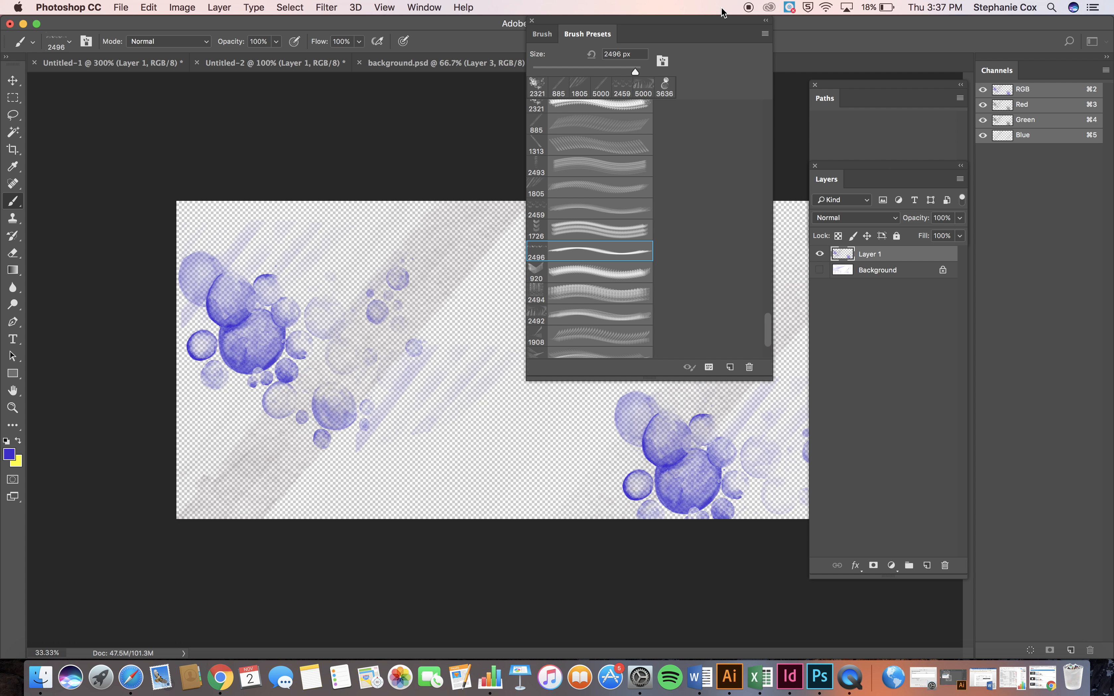
pyautogui.moveTo(718, 22); pyautogui.dragTo(428, 75)
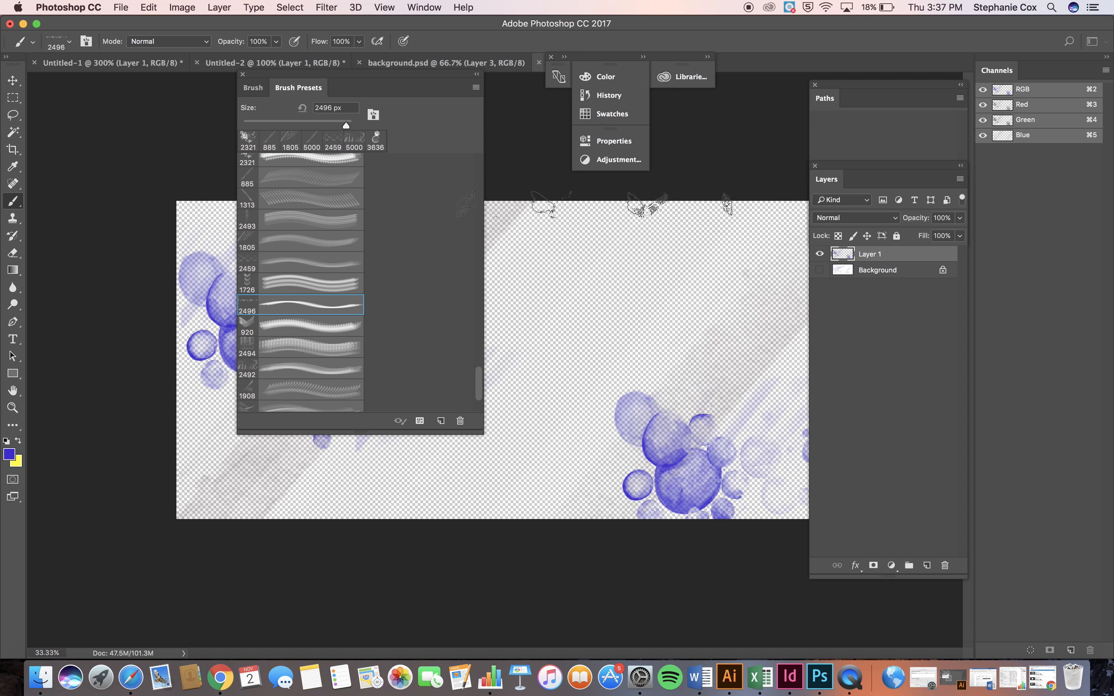
pyautogui.click(384, 466)
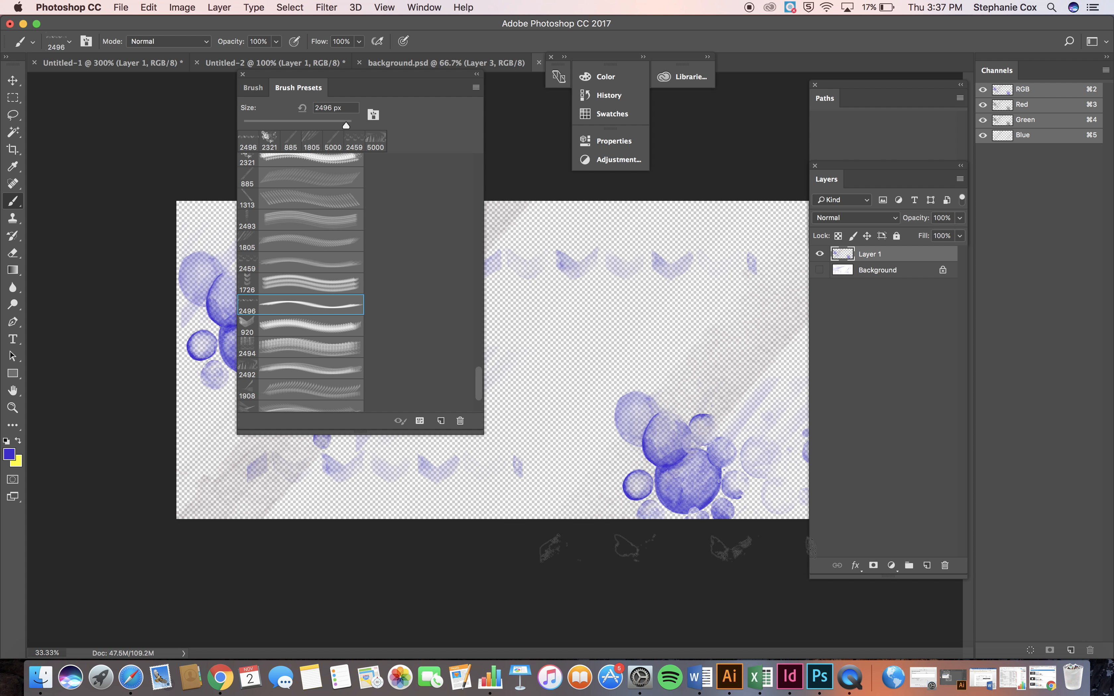
pyautogui.click(251, 89)
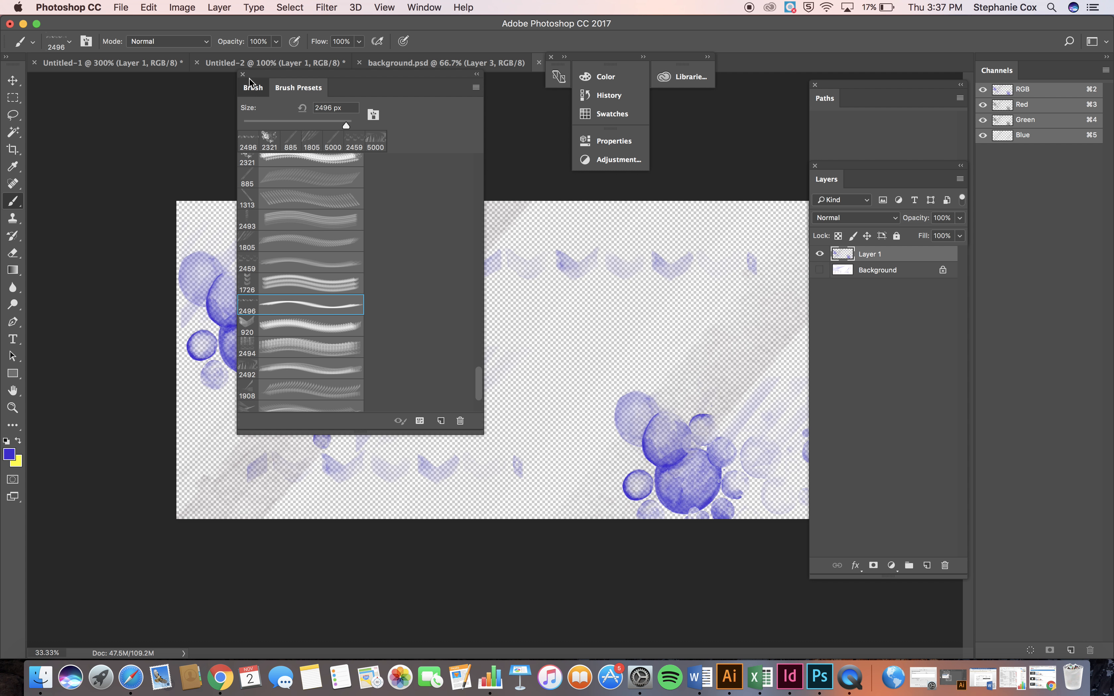
pyautogui.click(243, 74)
# Save a PNG copy of the artwork to the Desktop as "overlayed tecture" with smallest/slow compression and no interlacing.
pyautogui.click(121, 7)
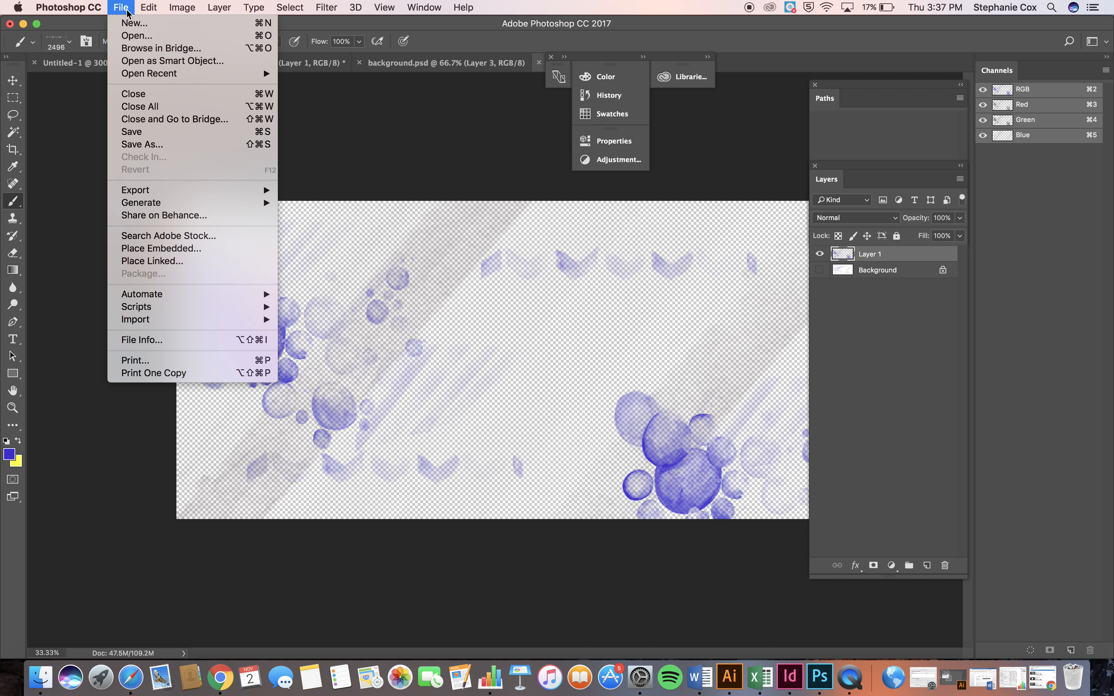
pyautogui.click(167, 147)
pyautogui.click(612, 221)
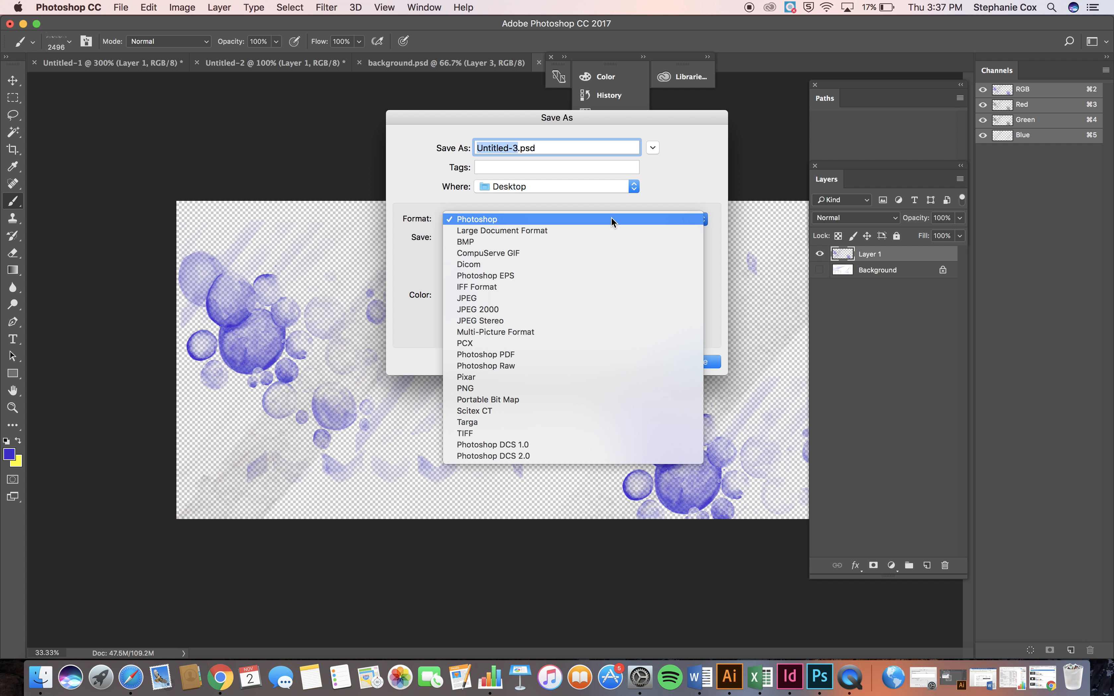
pyautogui.click(518, 385)
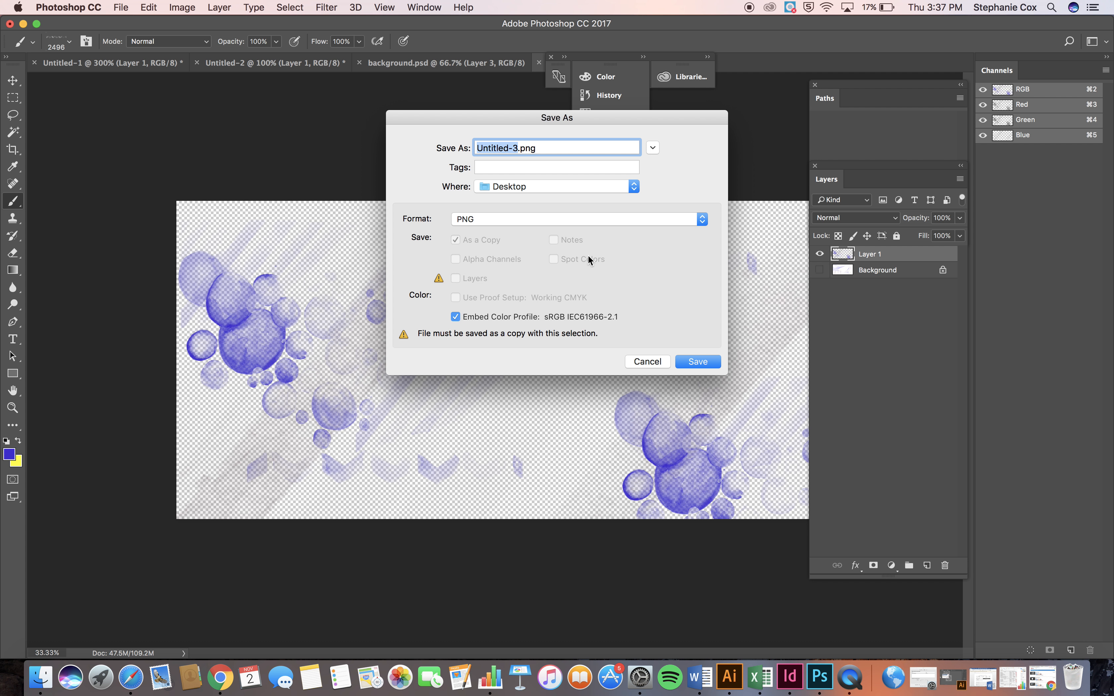
pyautogui.write('overlays')
pyautogui.press('BackSpace')
pyautogui.write('ed tra')
pyautogui.press('BackSpace')
pyautogui.write('xture')
pyautogui.press('Return')
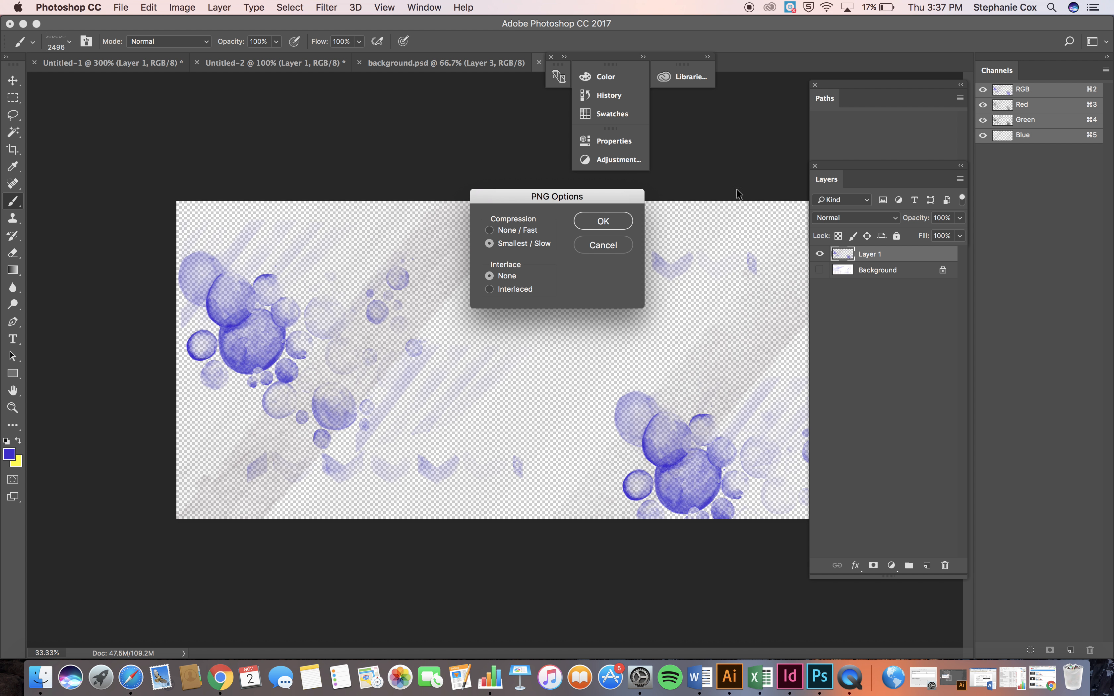
pyautogui.click(590, 219)
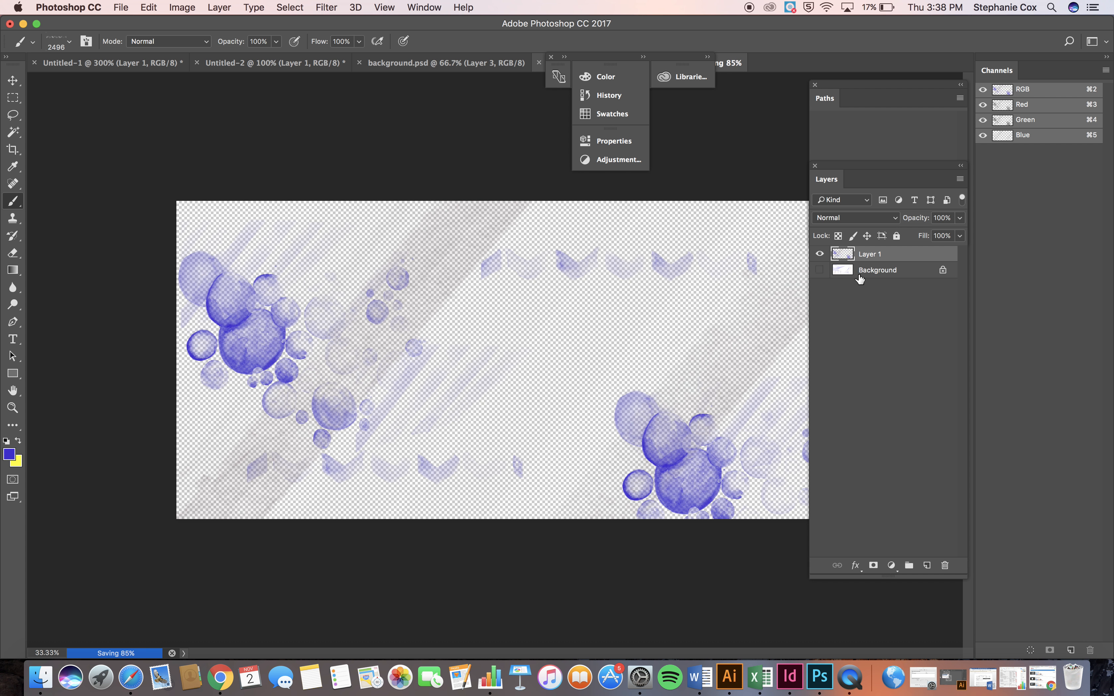
# Toggle the visibility of Layer 1 and the Background to compare the canvas with and without each layer.
pyautogui.click(819, 255)
pyautogui.click(819, 255)
pyautogui.click(820, 271)
pyautogui.click(820, 272)
pyautogui.click(821, 271)
pyautogui.click(821, 272)
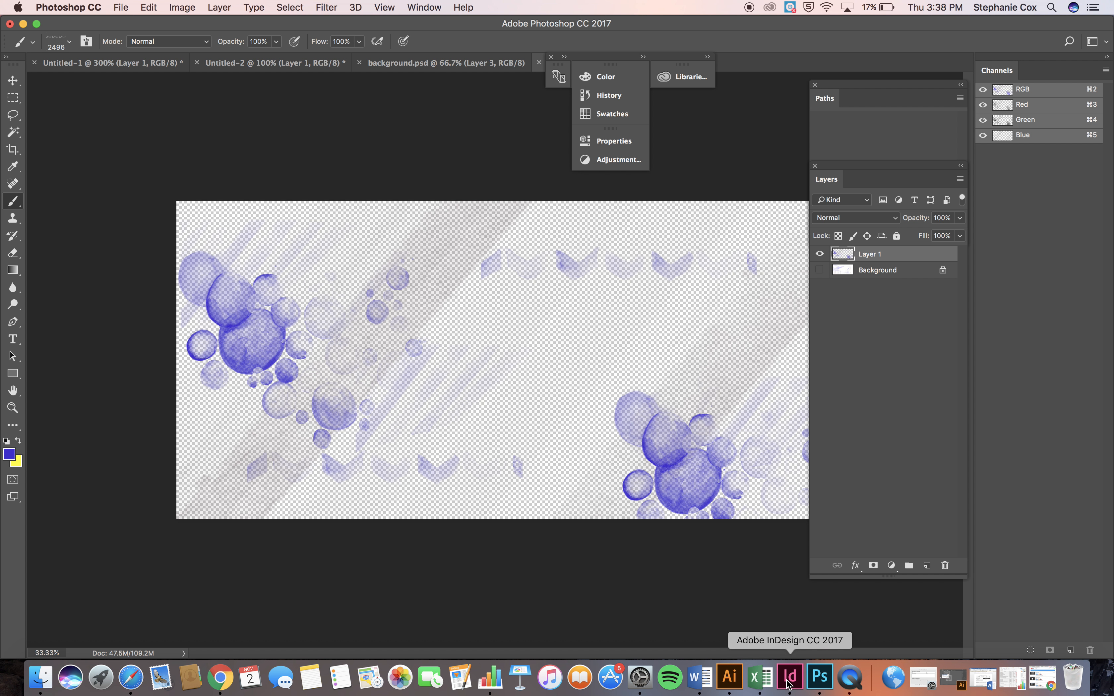
# Switch to InDesign, dismiss the open Place dialog, and add a new layer above "person 2 – quote" in the mural document.
pyautogui.click(790, 677)
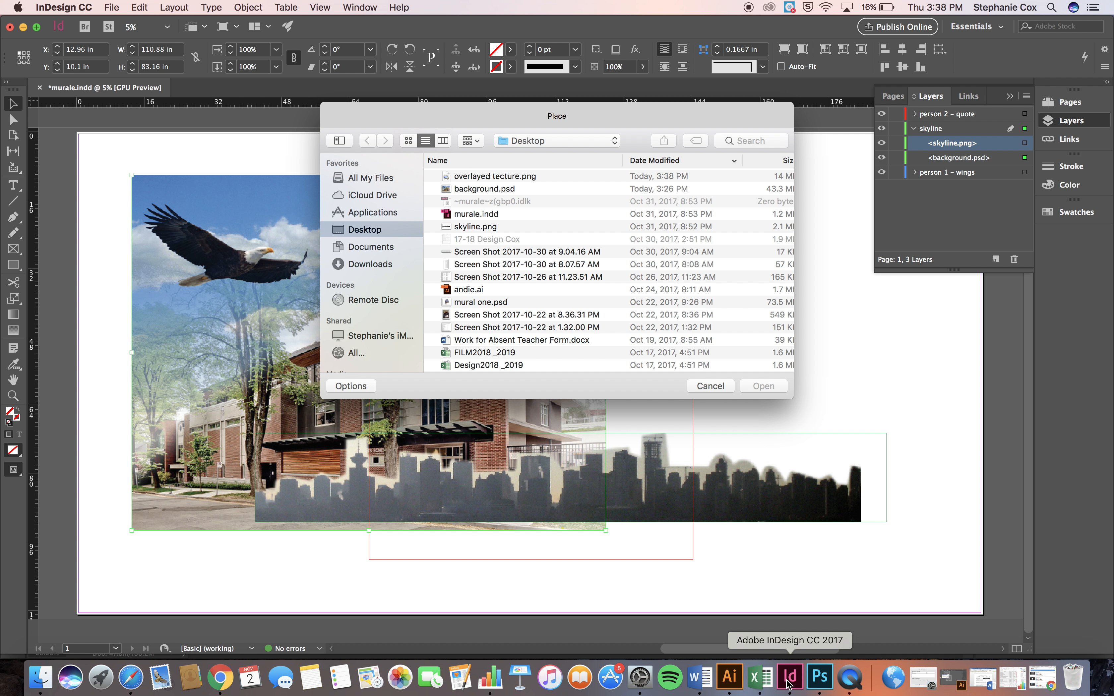
pyautogui.click(729, 387)
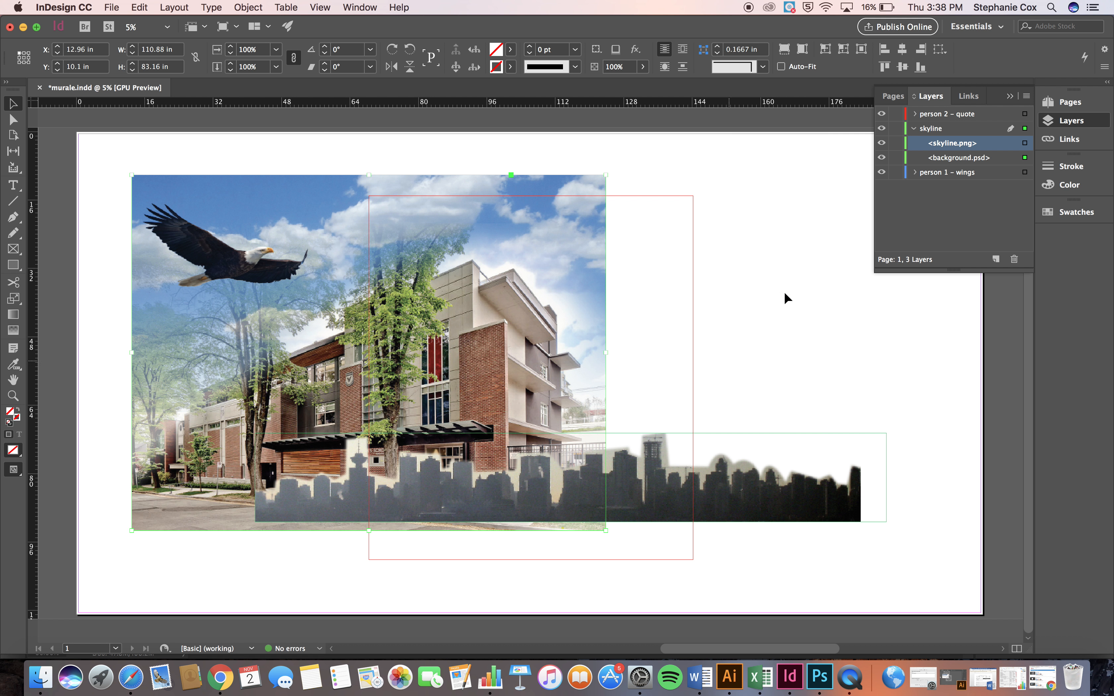
pyautogui.click(996, 259)
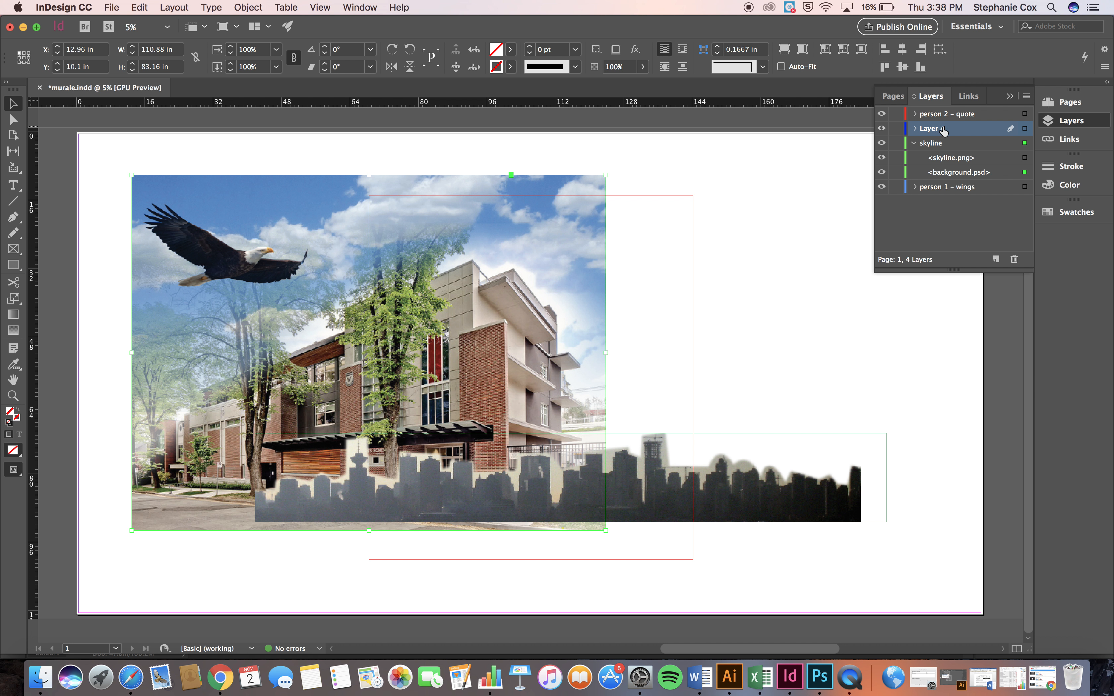
pyautogui.moveTo(942, 106); pyautogui.dragTo(939, 115)
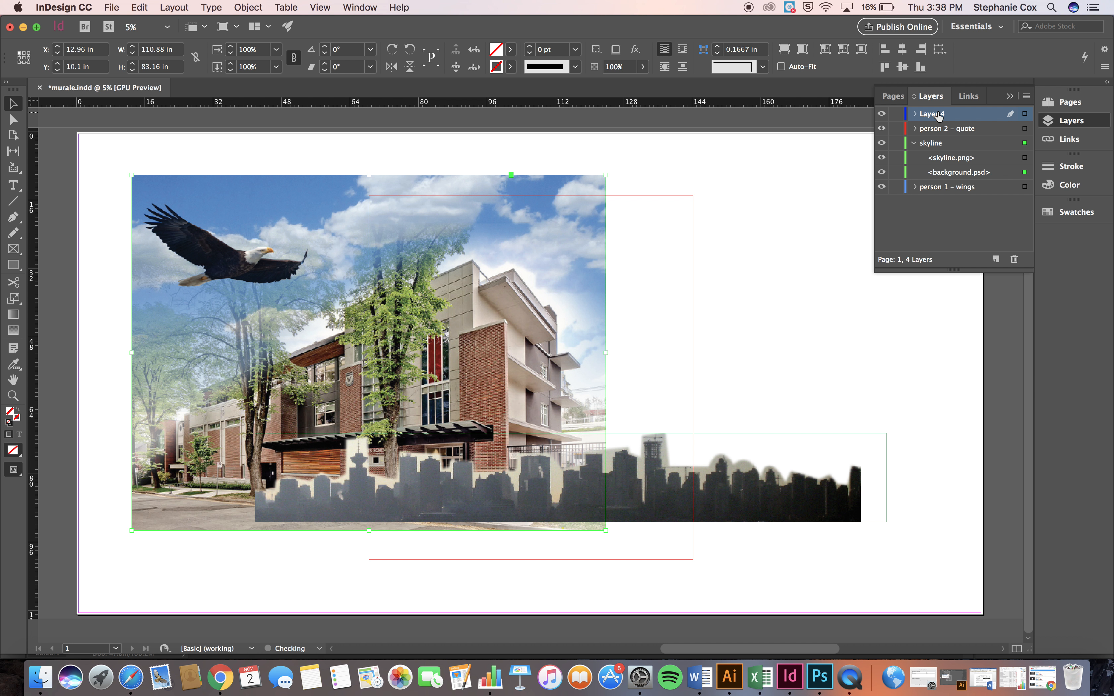
# Place overlayed tecture.png, undo its replacement of the background image, and drop it as a separate image at the page's upper right.
pyautogui.press('super+d')
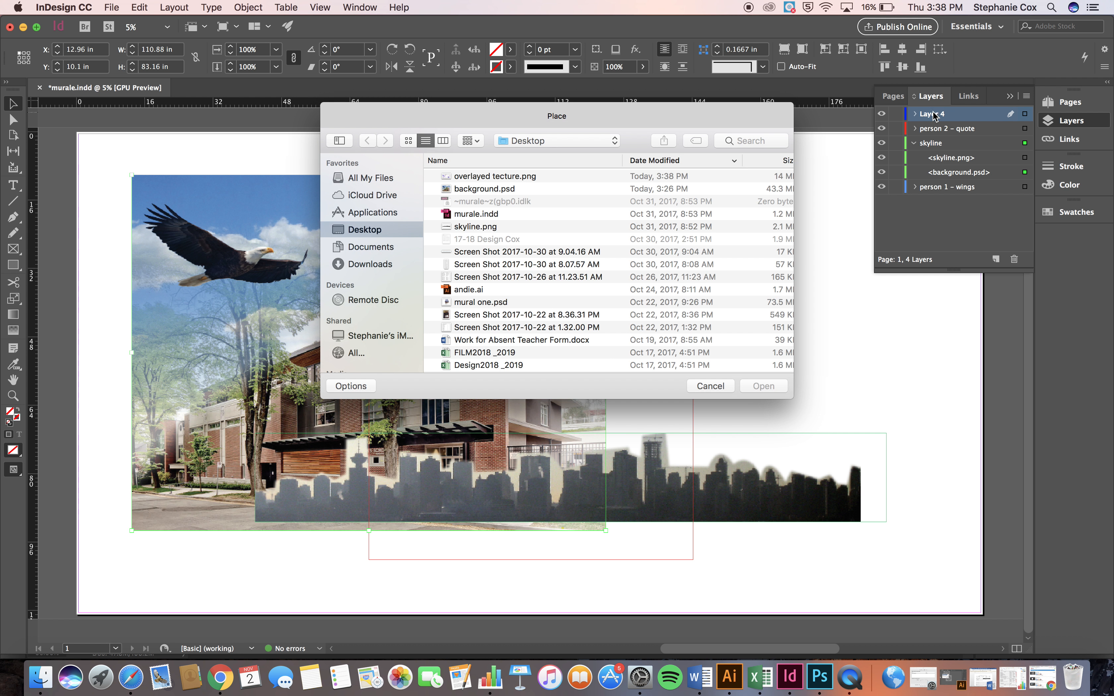
pyautogui.click(483, 180)
pyautogui.click(774, 389)
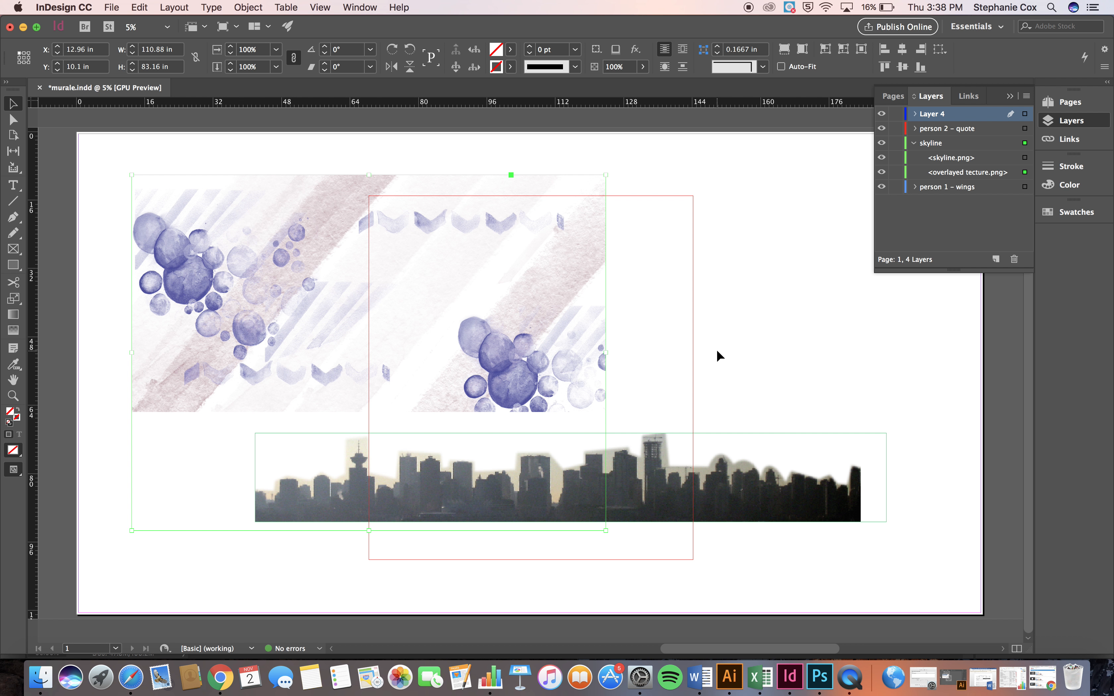
pyautogui.press('super+z')
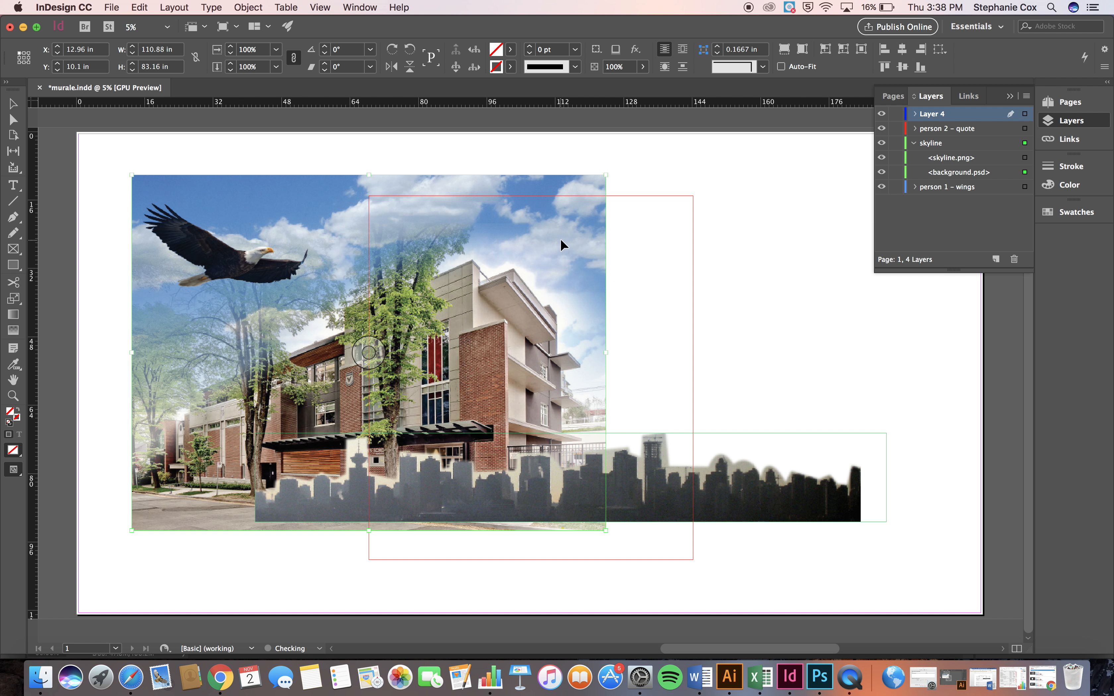
pyautogui.click(761, 221)
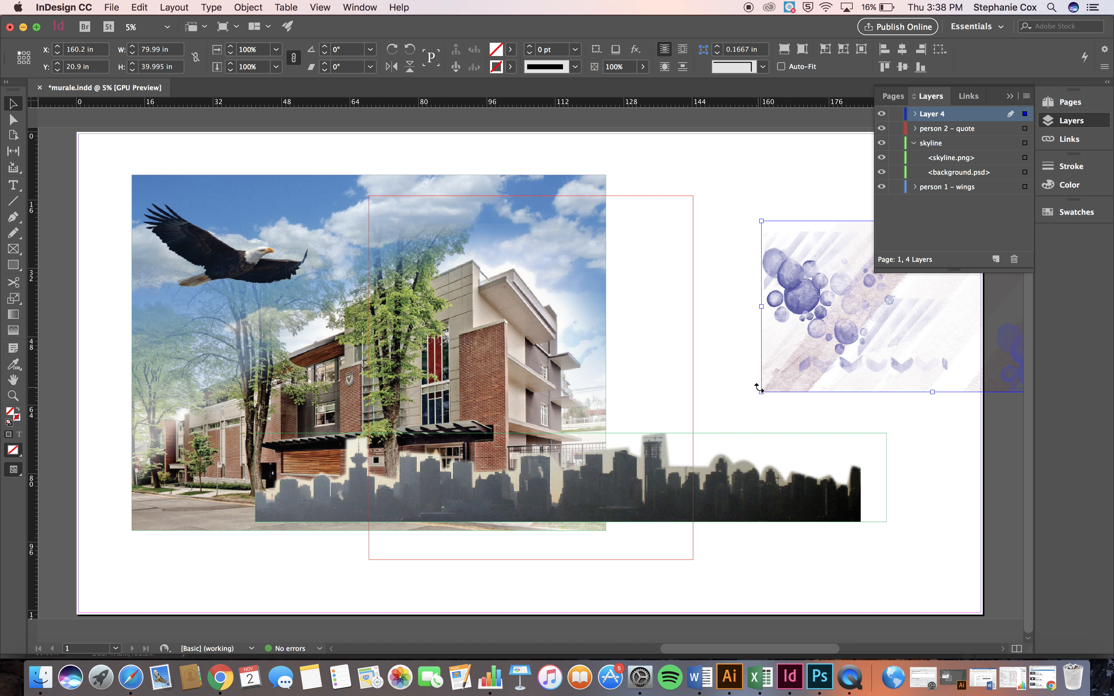
# Enlarge the placed texture to about 237 by 118 in and move it to X −4.2 in, Y −12 in over the mural.
pyautogui.moveTo(761, 392); pyautogui.dragTo(443, 490)
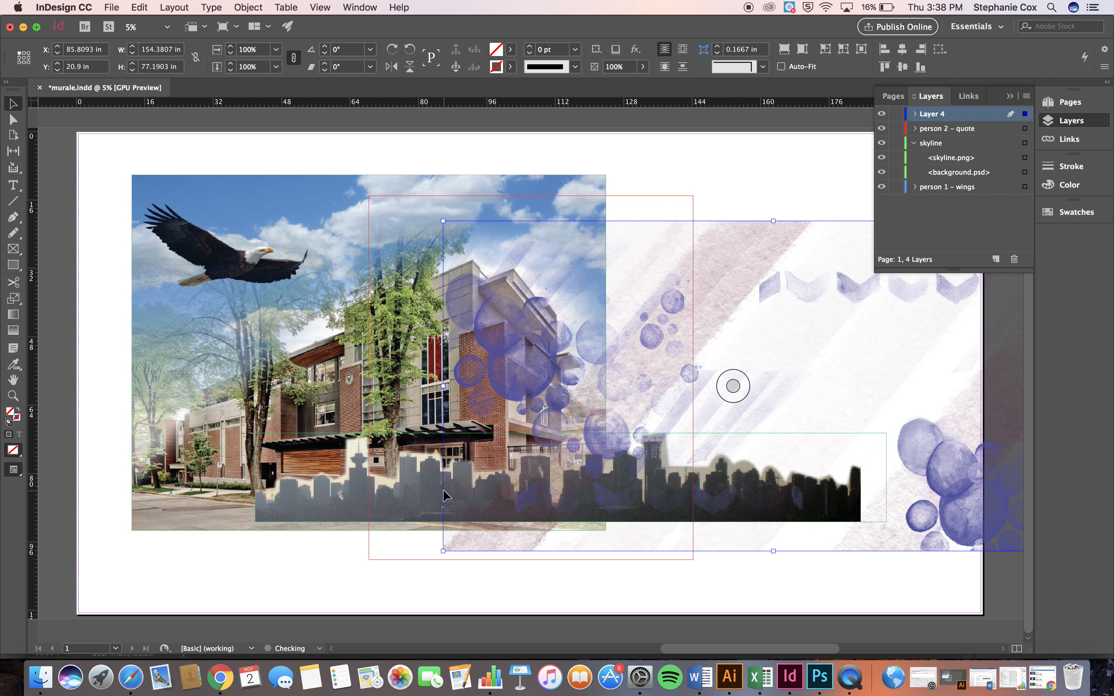
pyautogui.moveTo(443, 221); pyautogui.dragTo(92, 149)
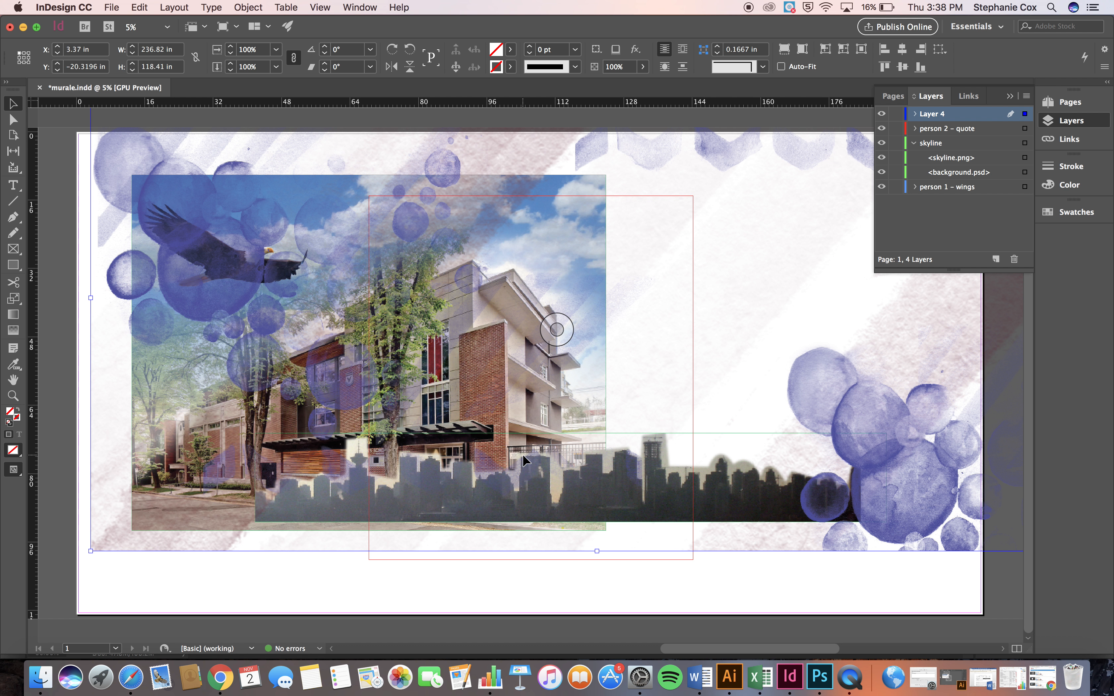
pyautogui.moveTo(929, 505); pyautogui.dragTo(892, 543)
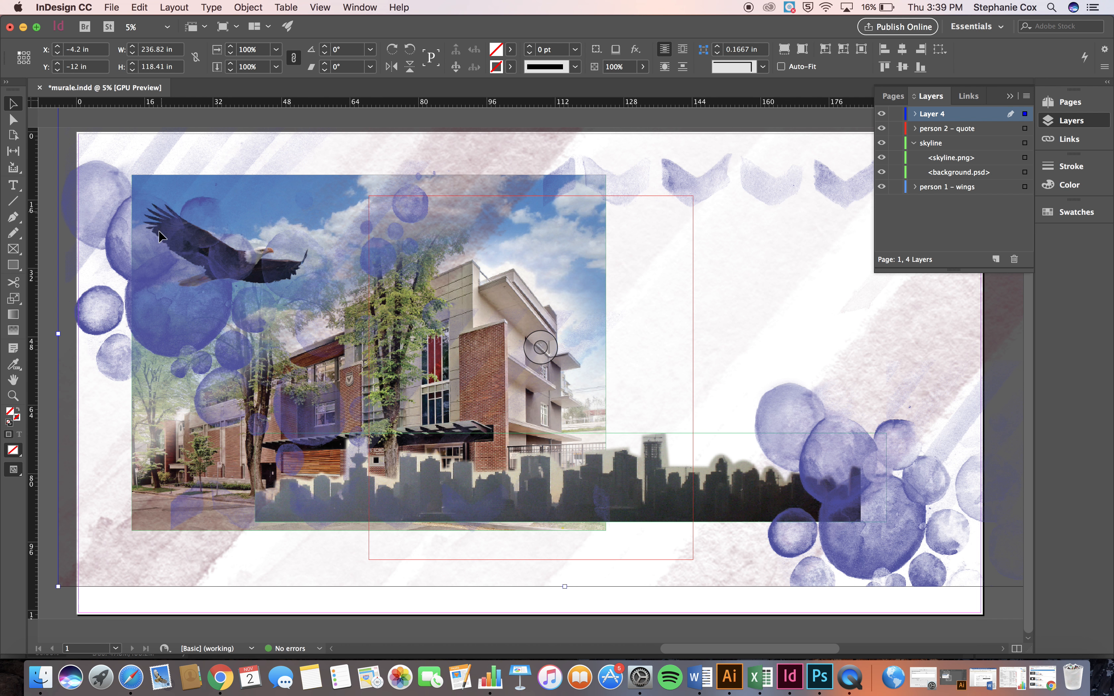
# Lower the texture's opacity to 46% and move it down to about X −2.81 in, Y −5.91 in.
pyautogui.click(642, 66)
pyautogui.moveTo(631, 90); pyautogui.dragTo(609, 97)
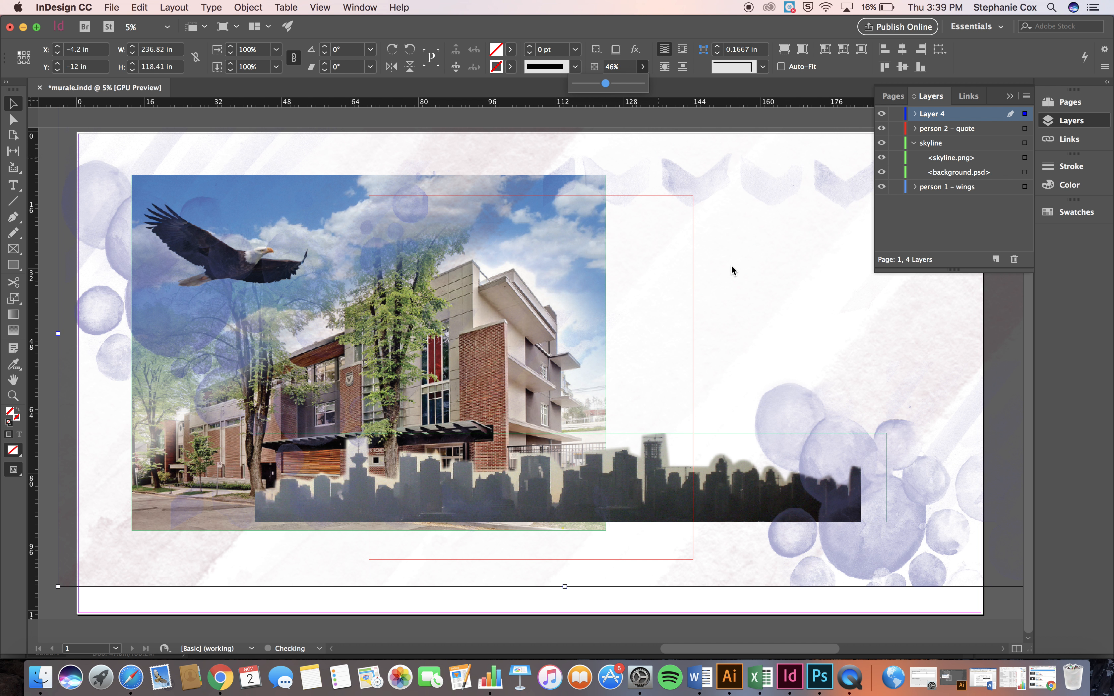
pyautogui.moveTo(870, 447); pyautogui.dragTo(875, 476)
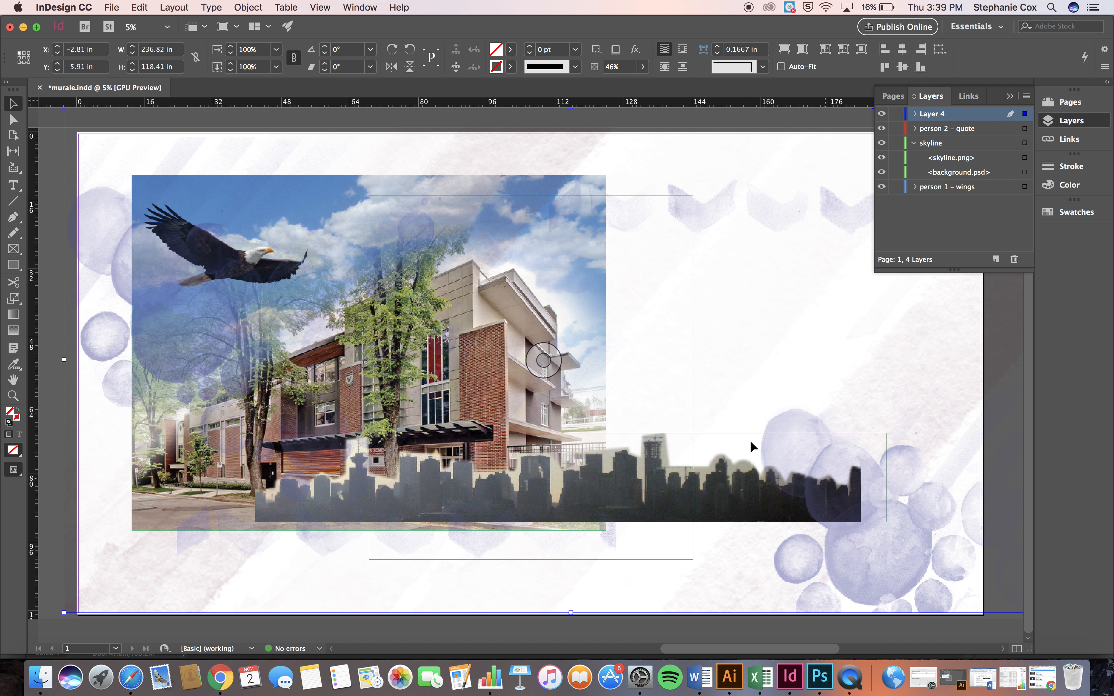